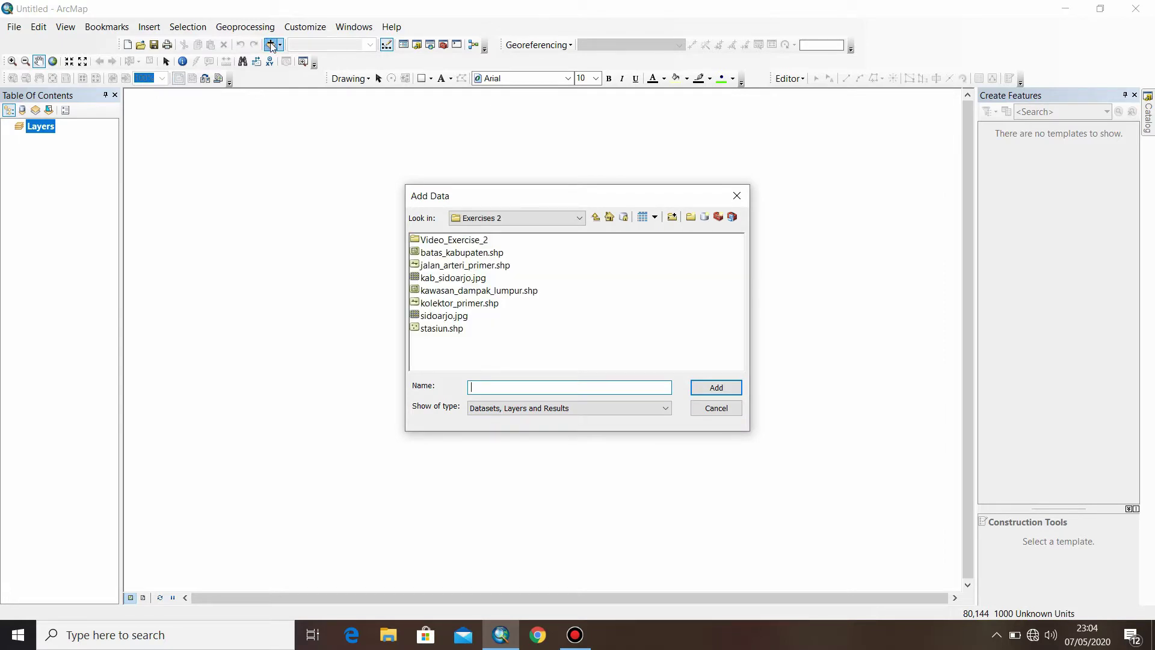
Add the kab_sidoarjo.jpg raster from the Exercises 2 folder to the map
click(461, 279)
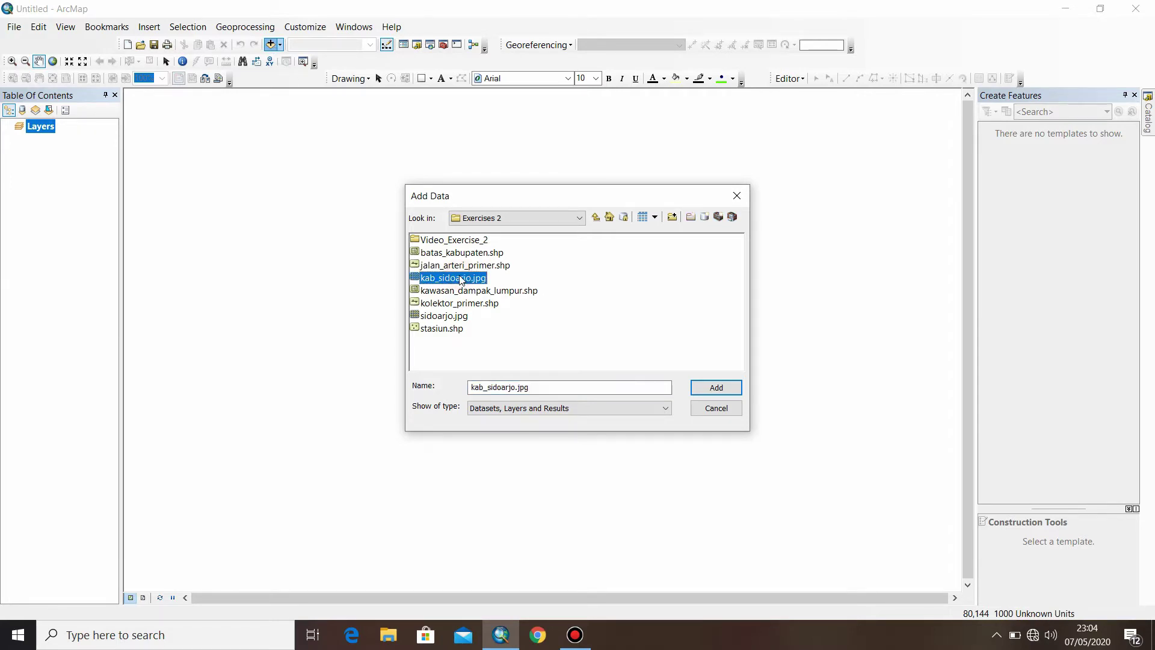
click(716, 389)
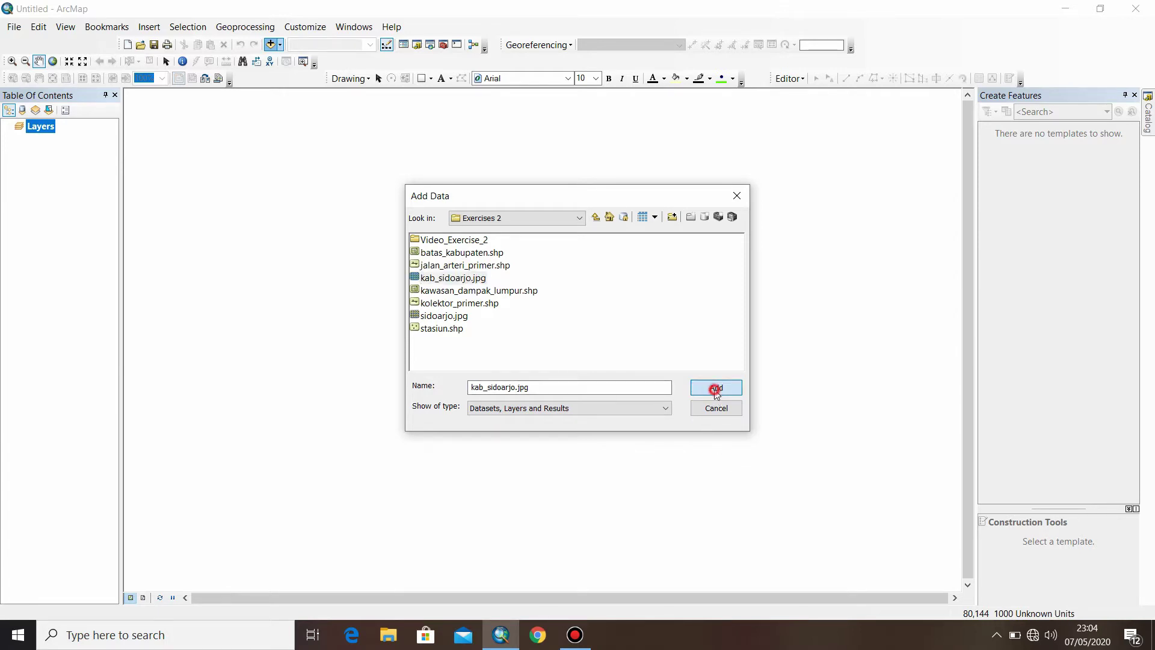
click(705, 382)
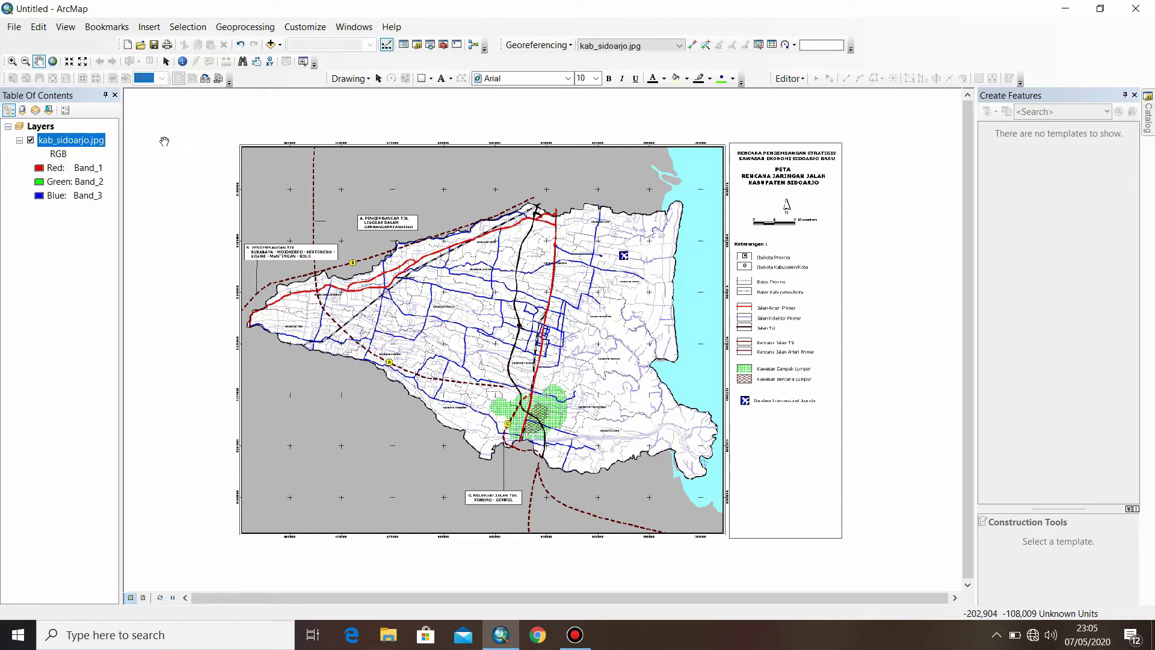
Add the batas_kabupaten.shp shapefile to the map and remove that layer again
click(271, 45)
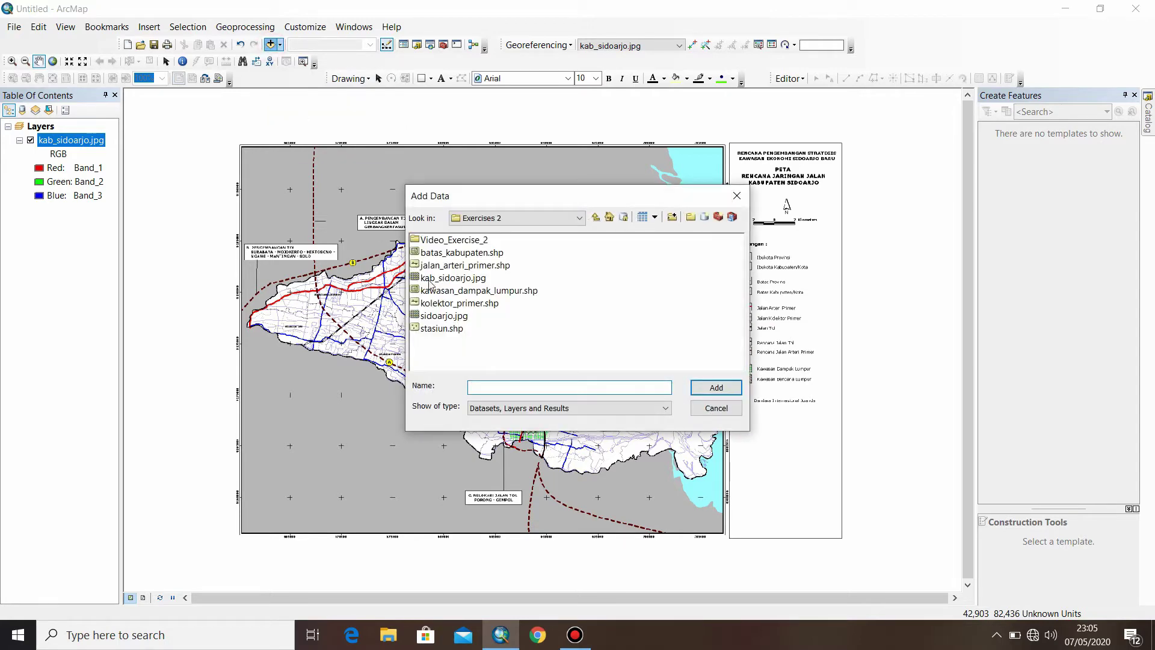
click(445, 254)
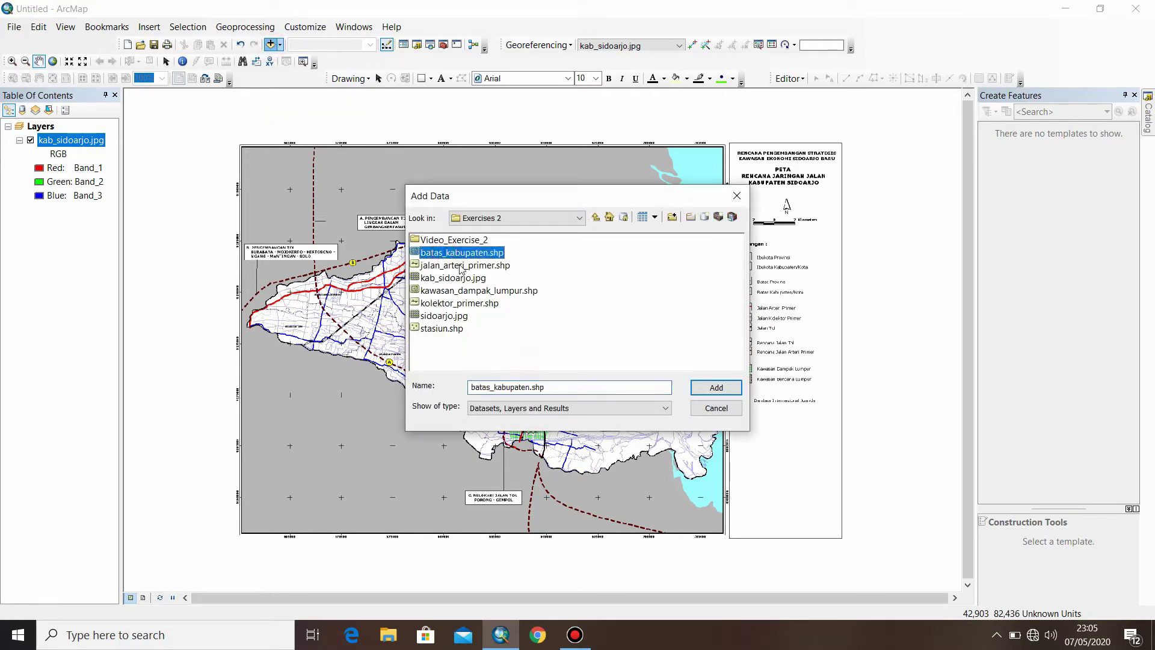
click(725, 391)
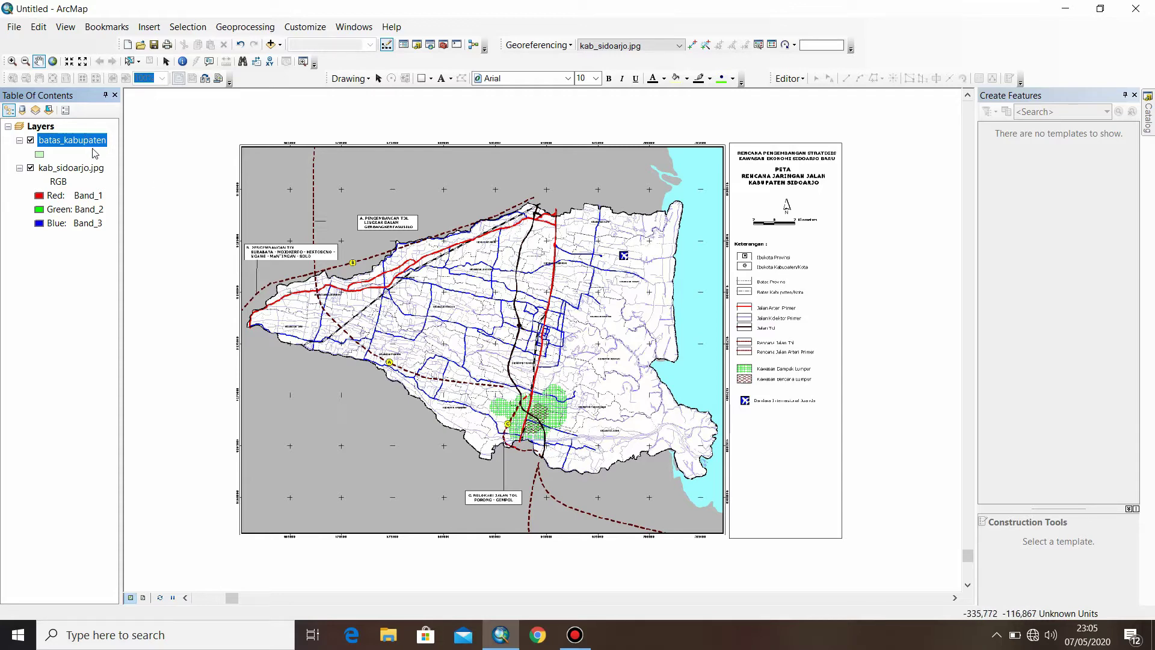
right_click(84, 142)
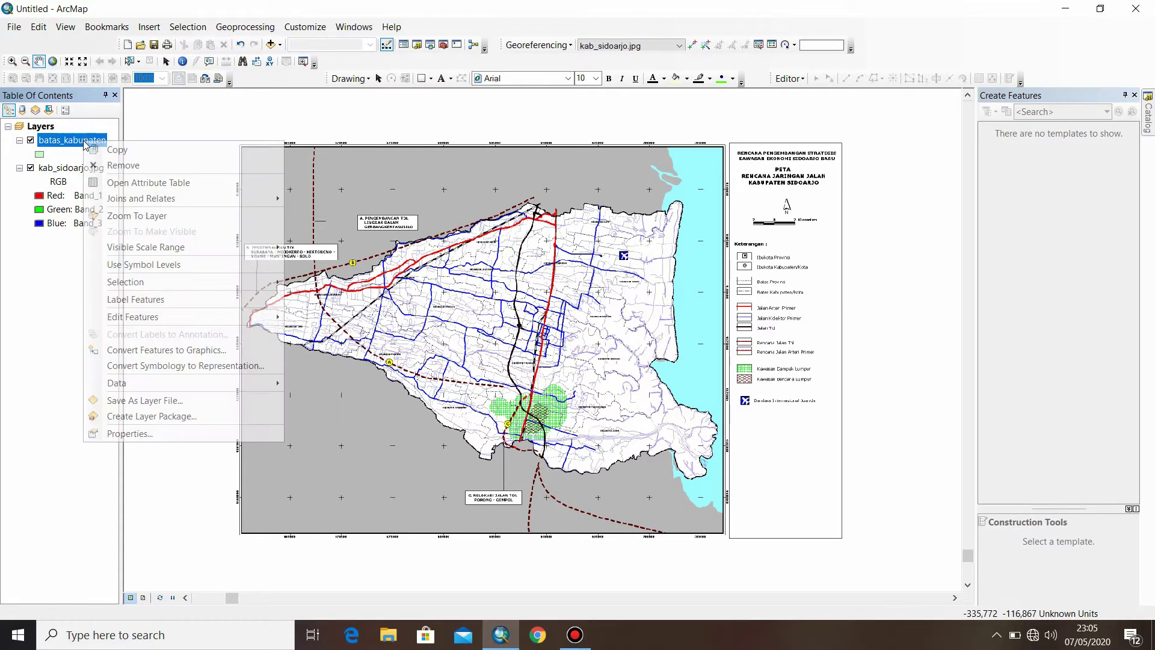
click(112, 167)
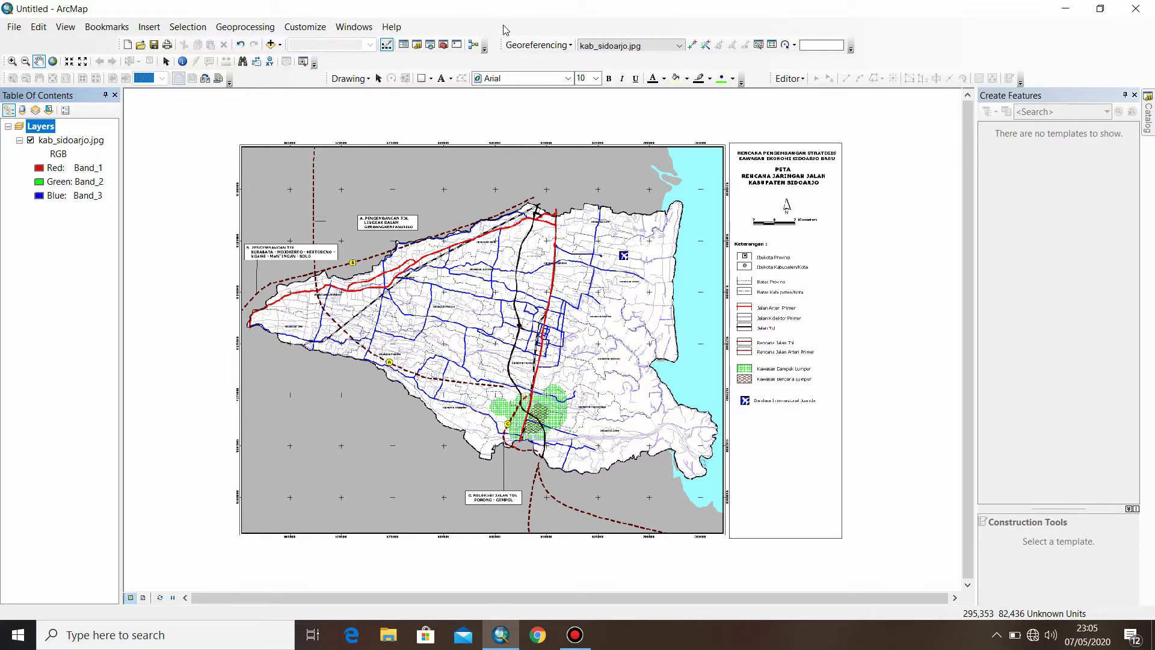
Check that the Georeferencing toolbar is enabled and turn off its Auto Adjust option
click(297, 28)
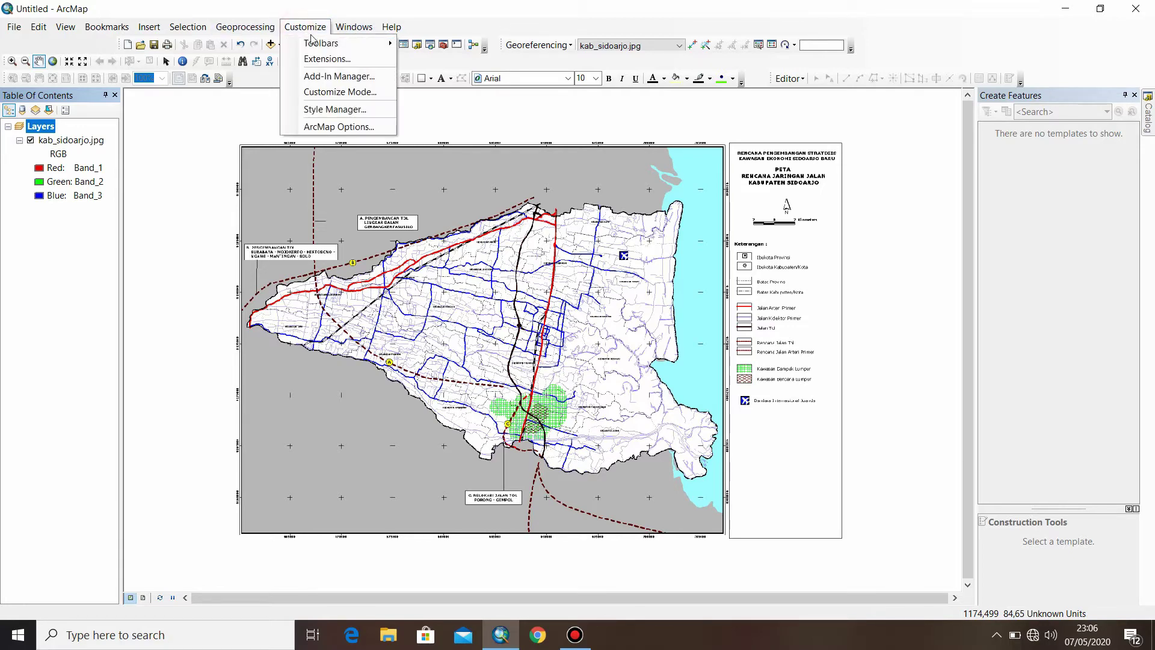
mouse_move(324, 47)
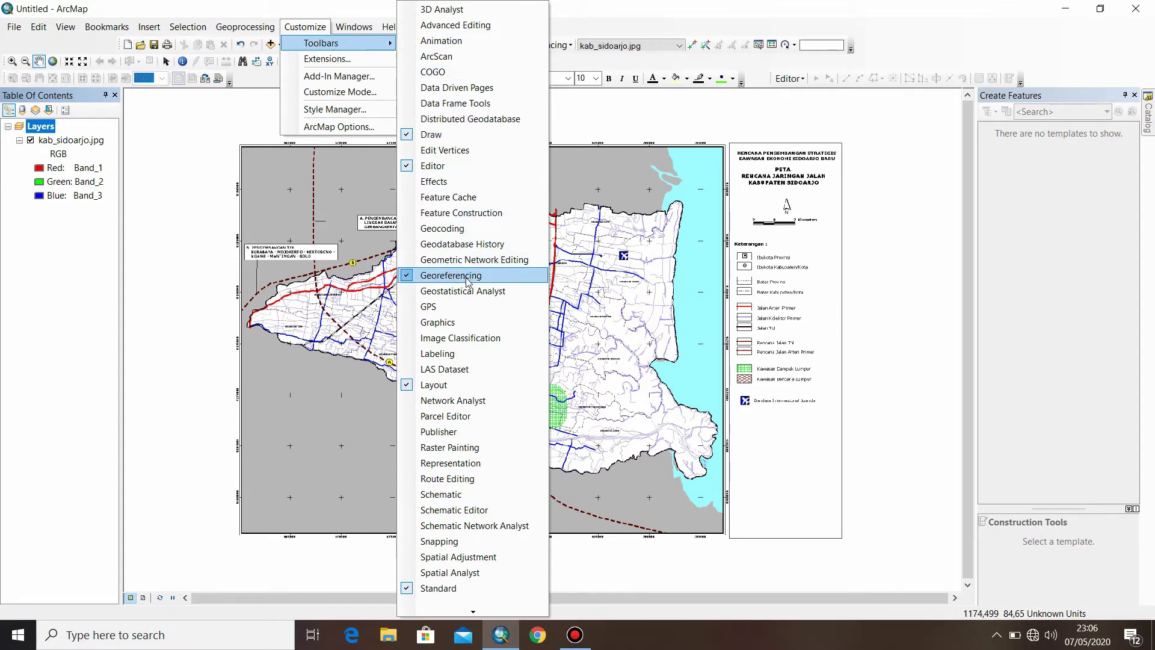
click(696, 30)
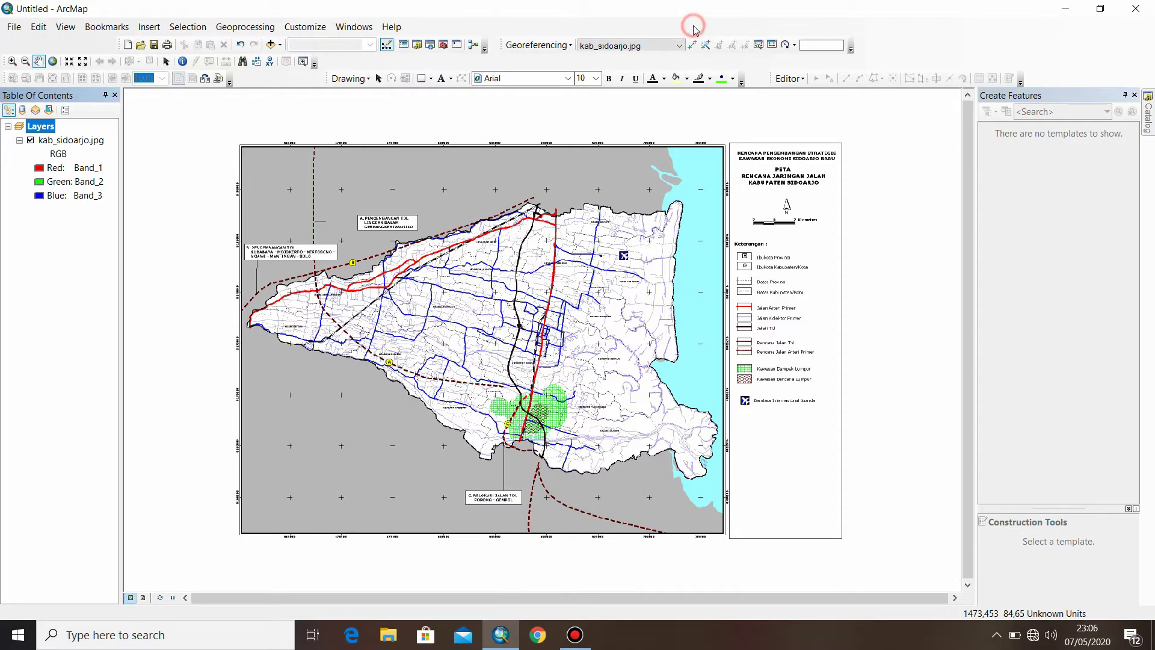
right_click(951, 45)
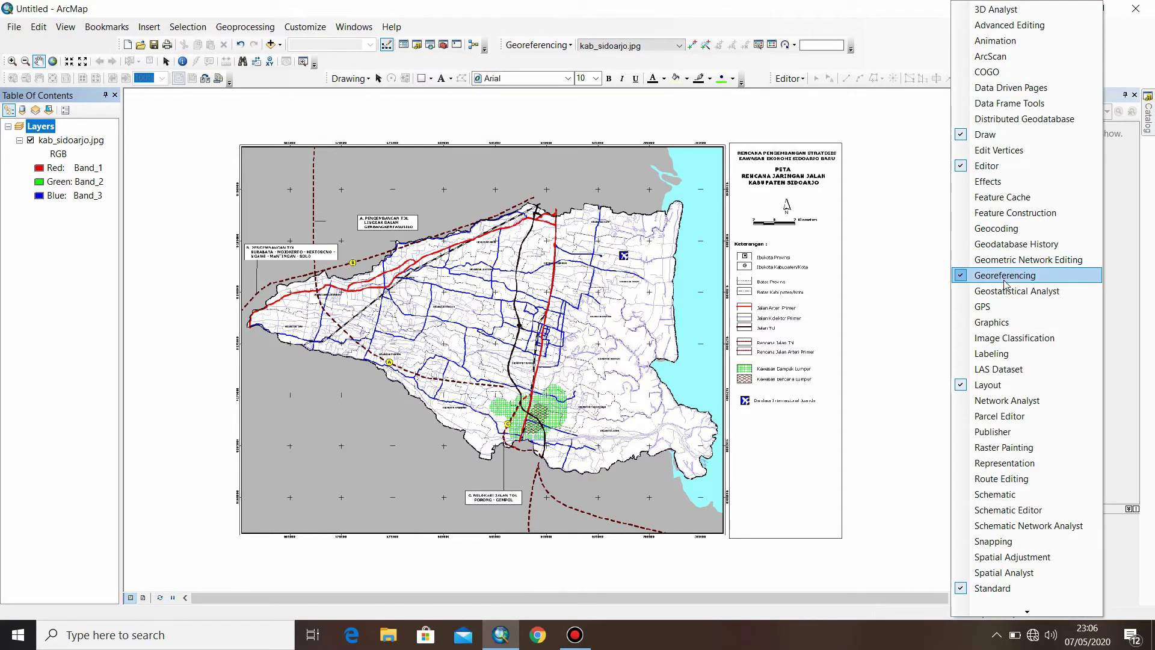
click(612, 21)
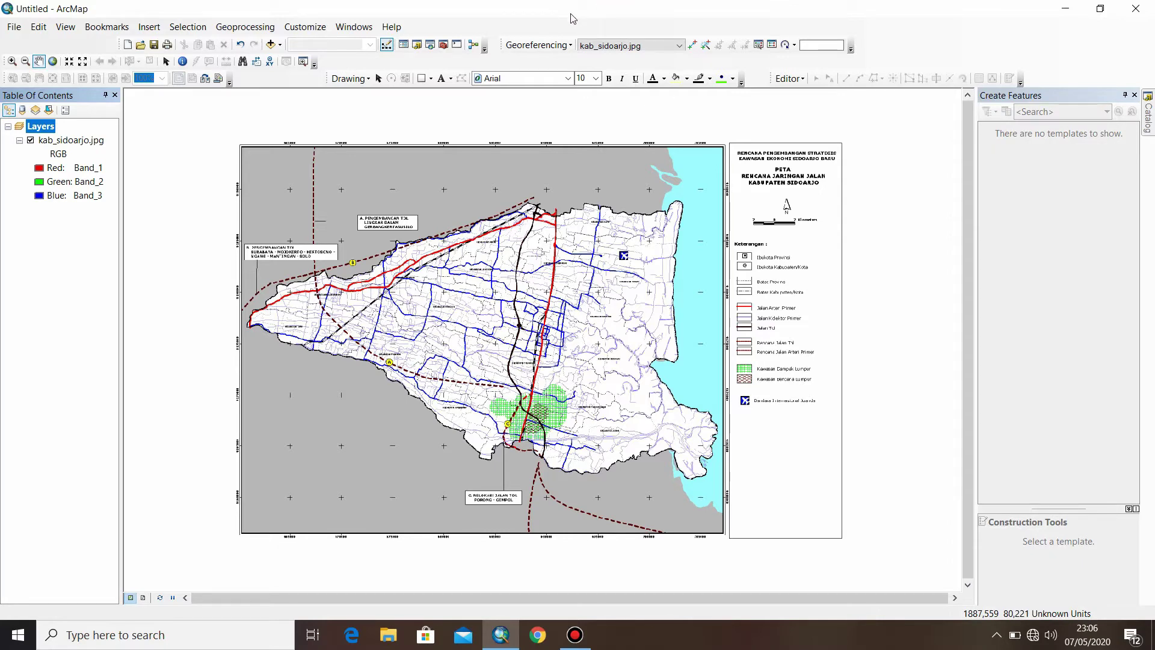
click(551, 47)
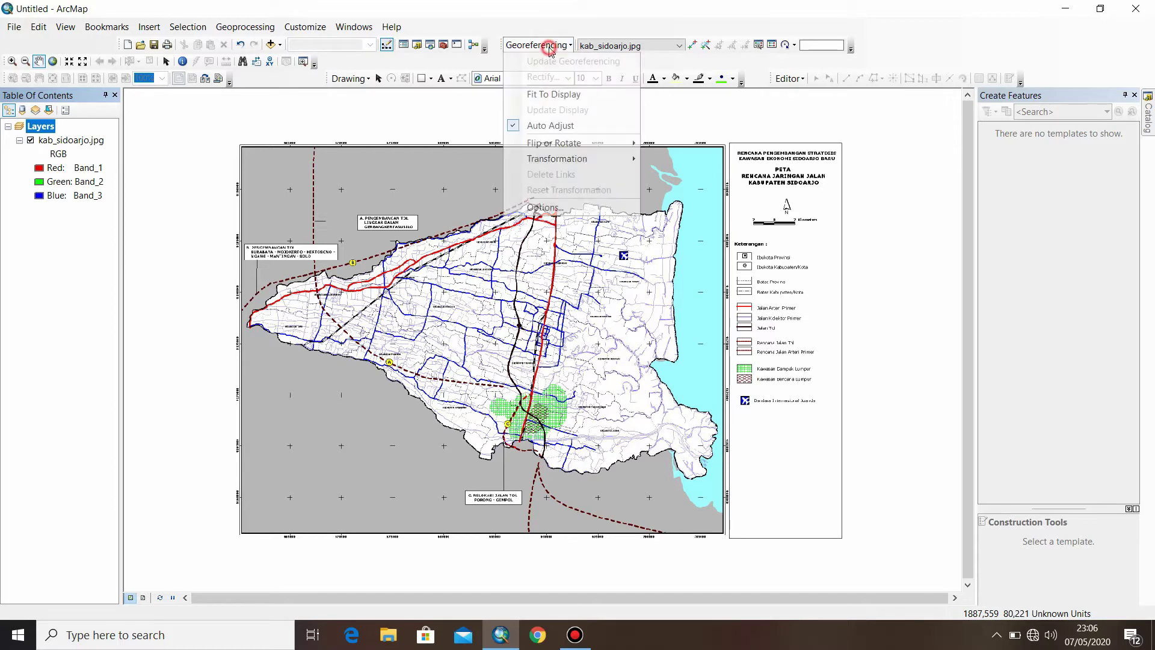
click(551, 126)
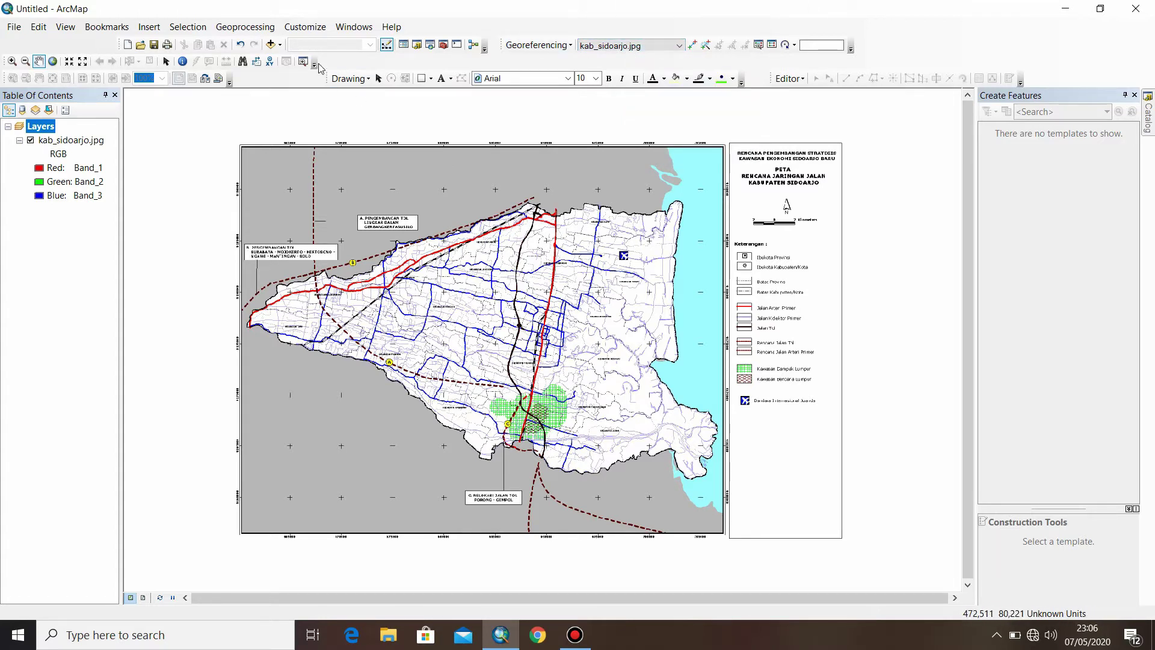
Add a control point on the grid cross near the map's upper-left corner with coordinates X 665000, Y 9190000
click(11, 61)
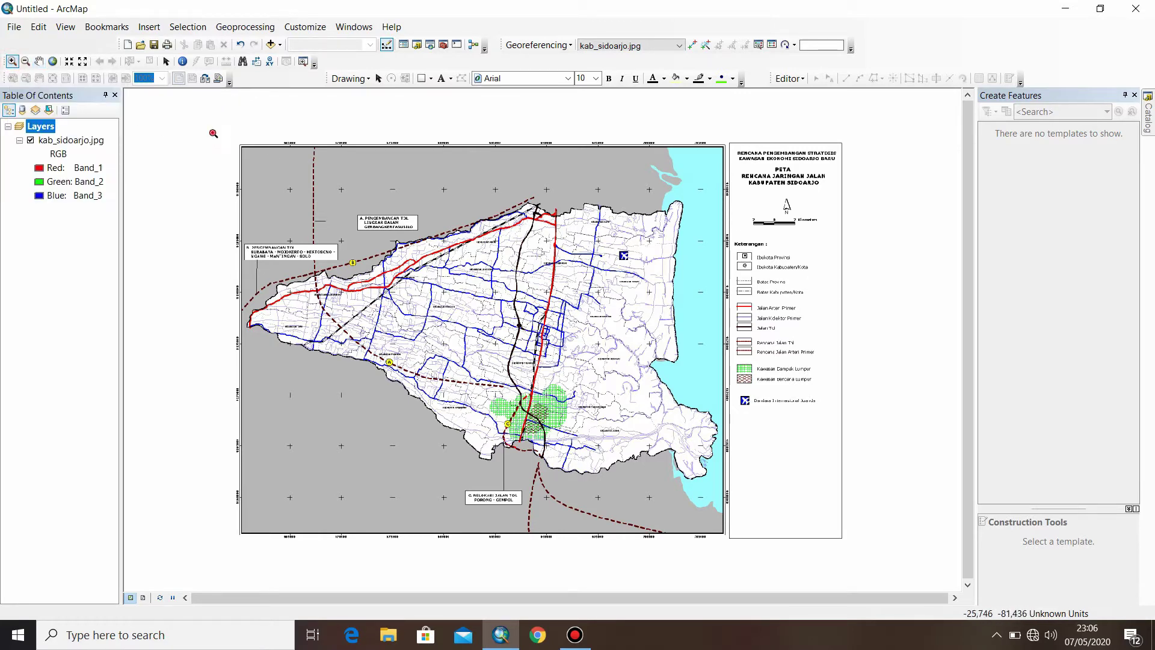
drag(212, 132, 310, 210)
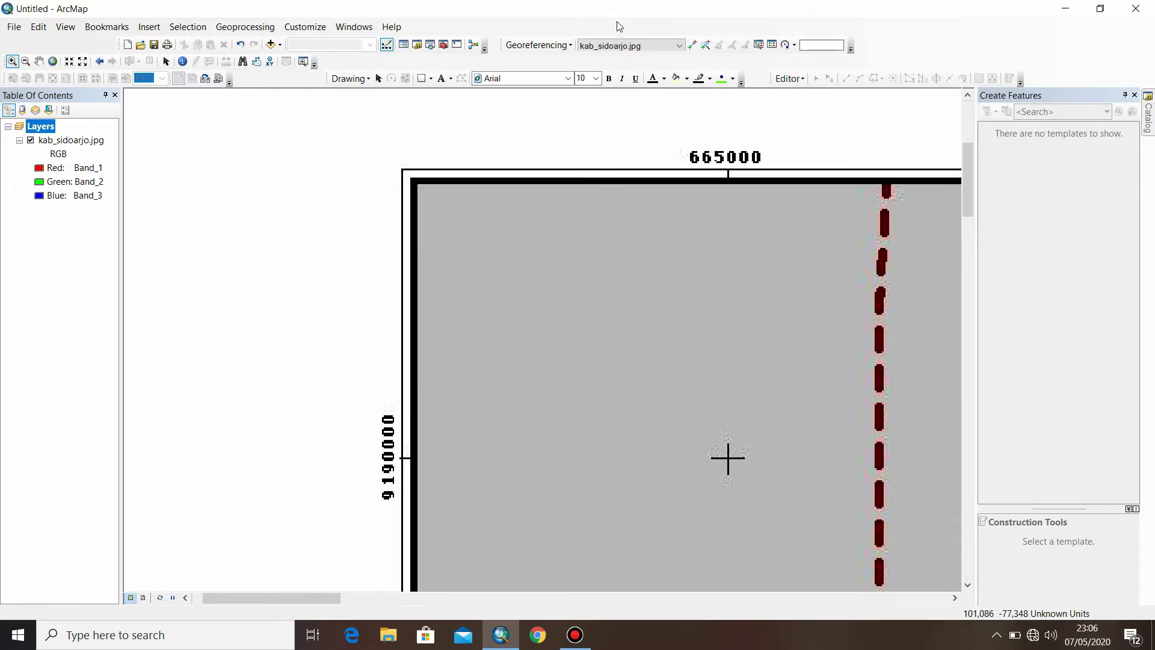
click(692, 46)
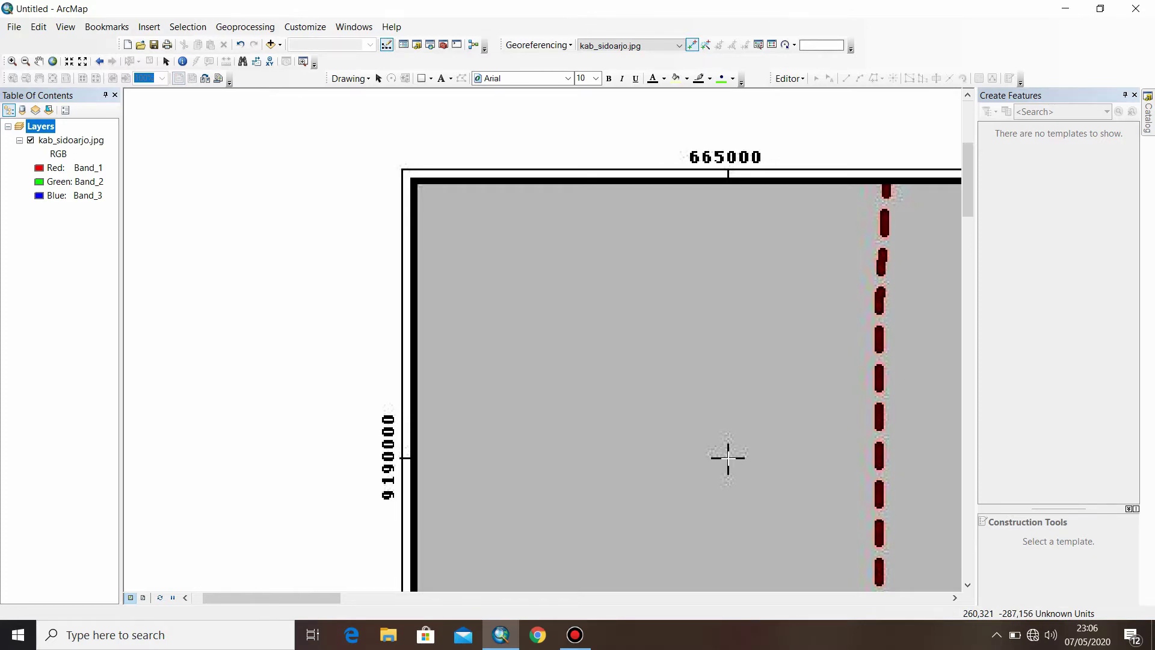
click(728, 457)
right_click(733, 421)
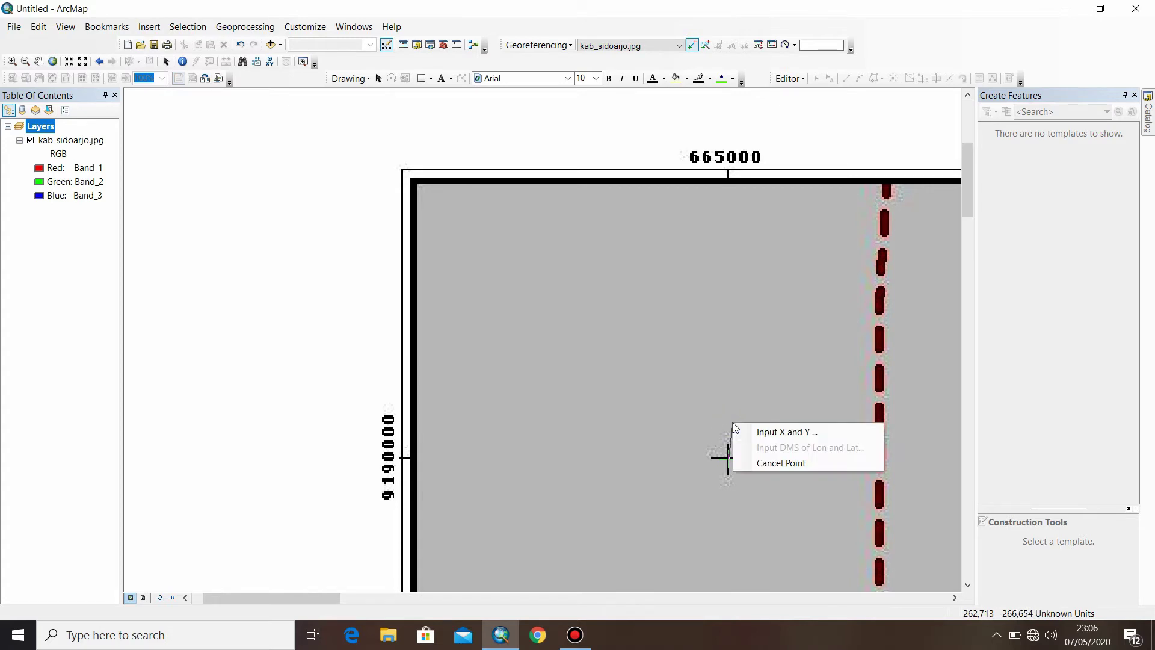
click(775, 432)
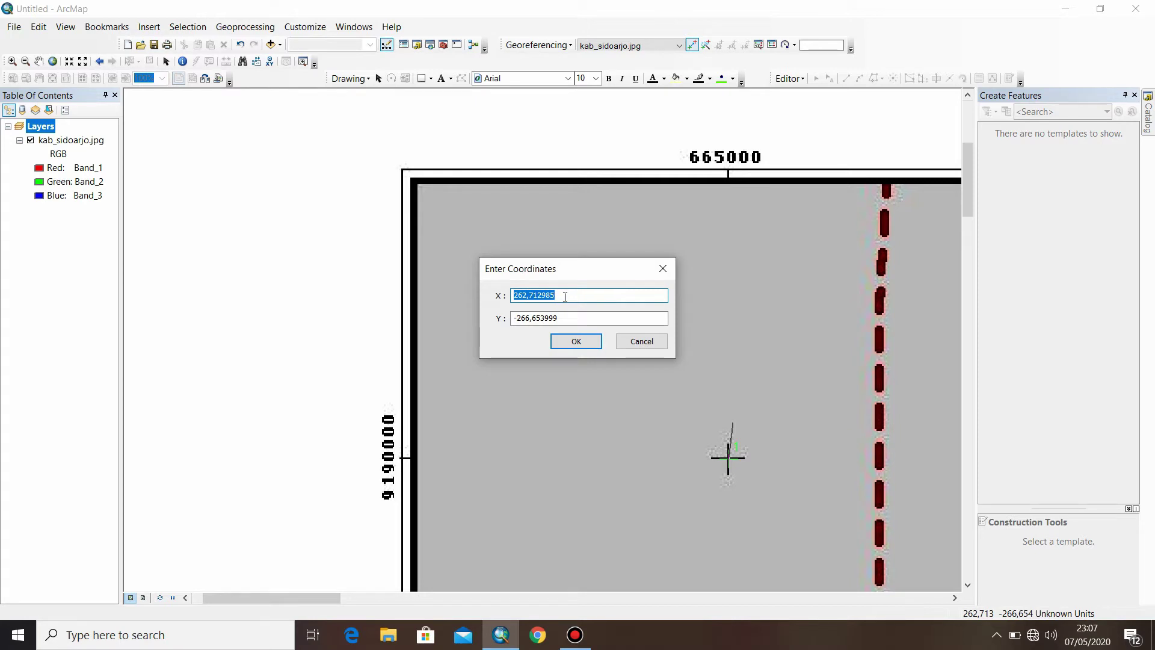
text(665000)
drag(571, 318, 514, 327)
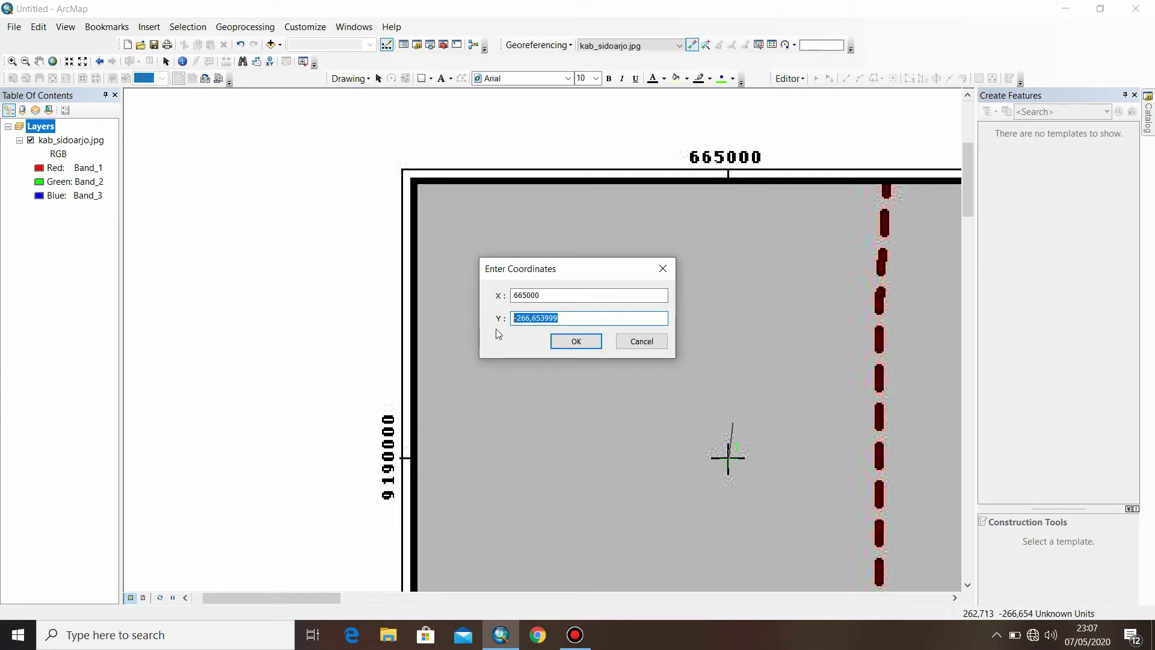
text(9190000)
click(575, 341)
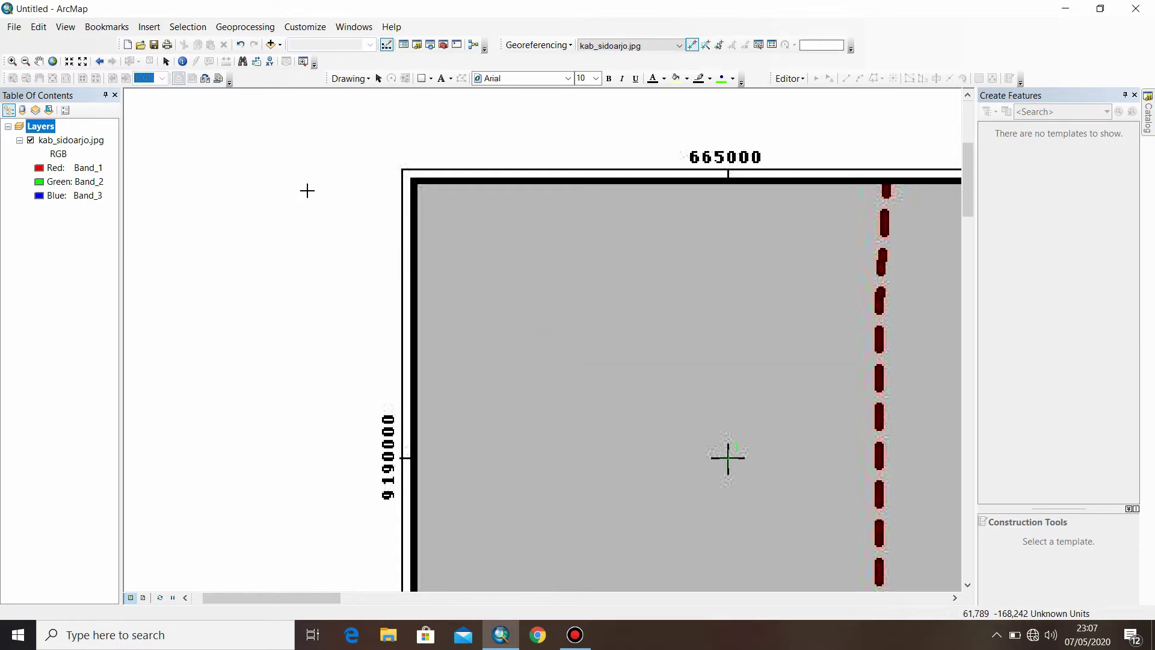
Add a control point on the grid cross near the map's upper-right corner with coordinates X 705000, Y 9190000
click(52, 61)
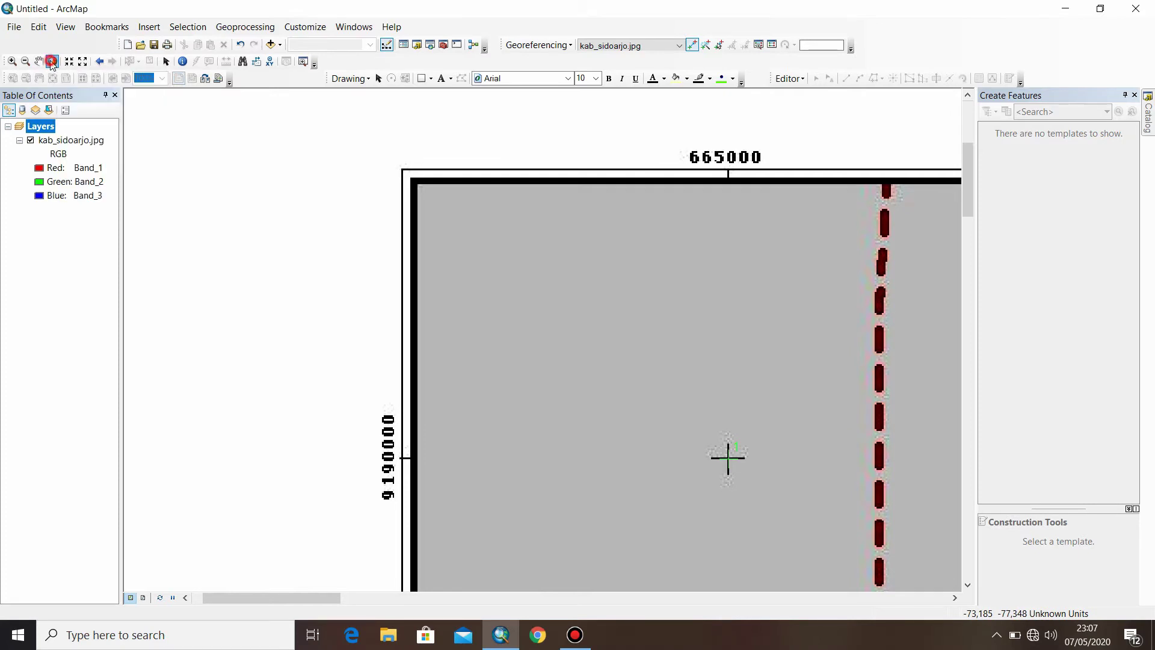
click(12, 61)
drag(665, 129, 746, 208)
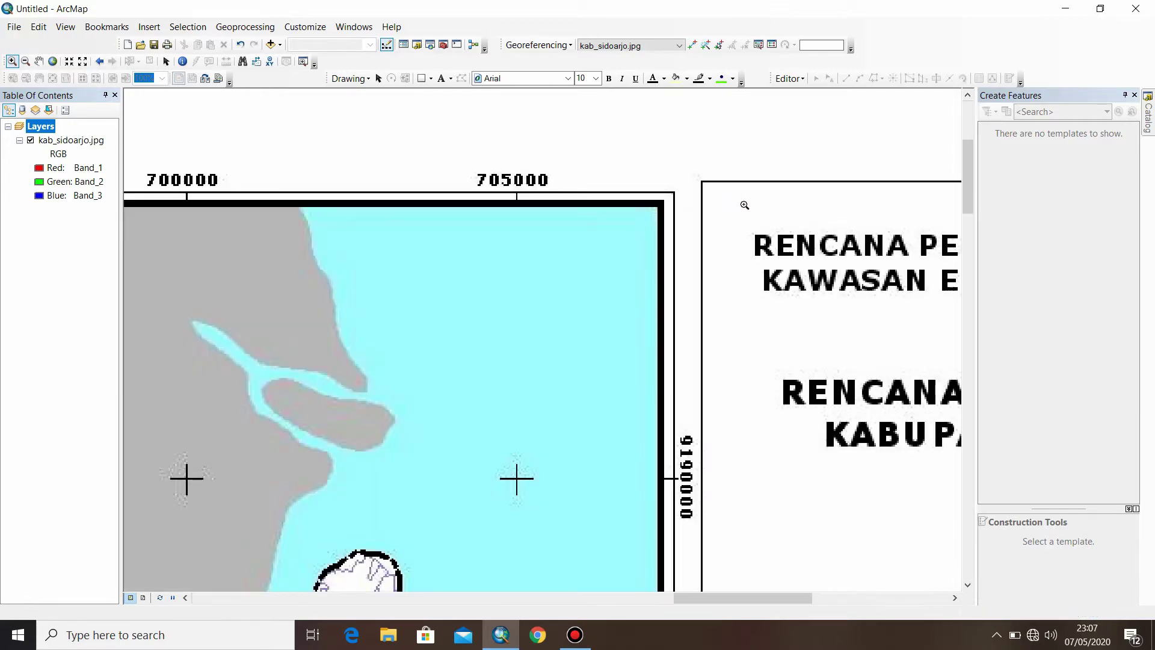
click(693, 45)
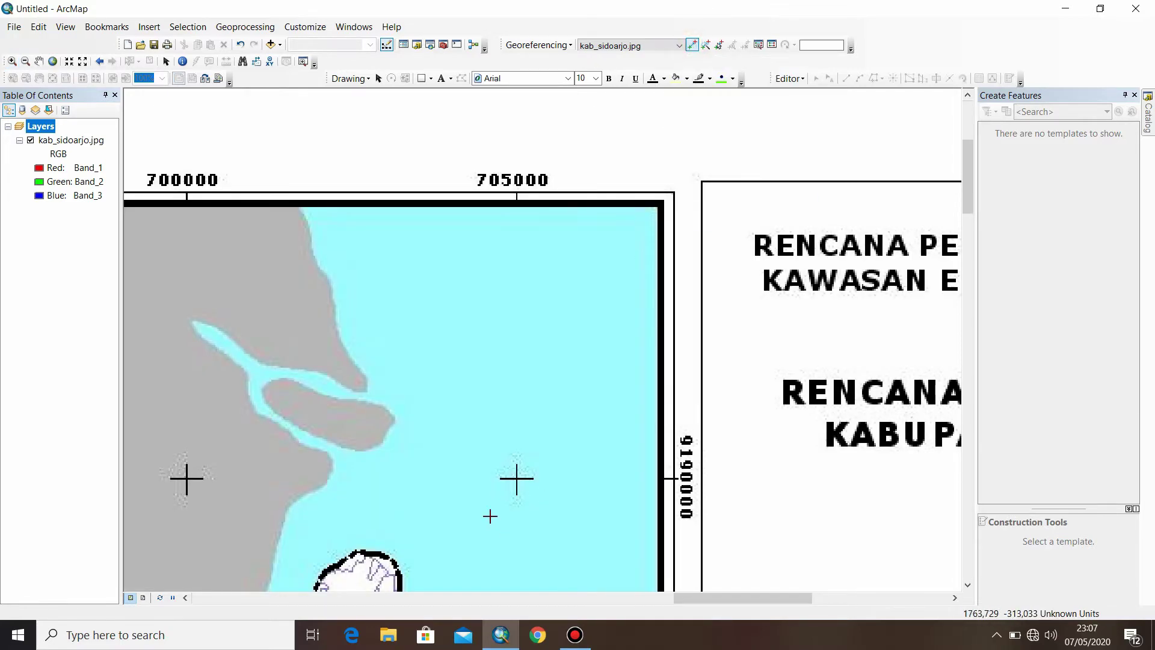
click(517, 478)
right_click(534, 449)
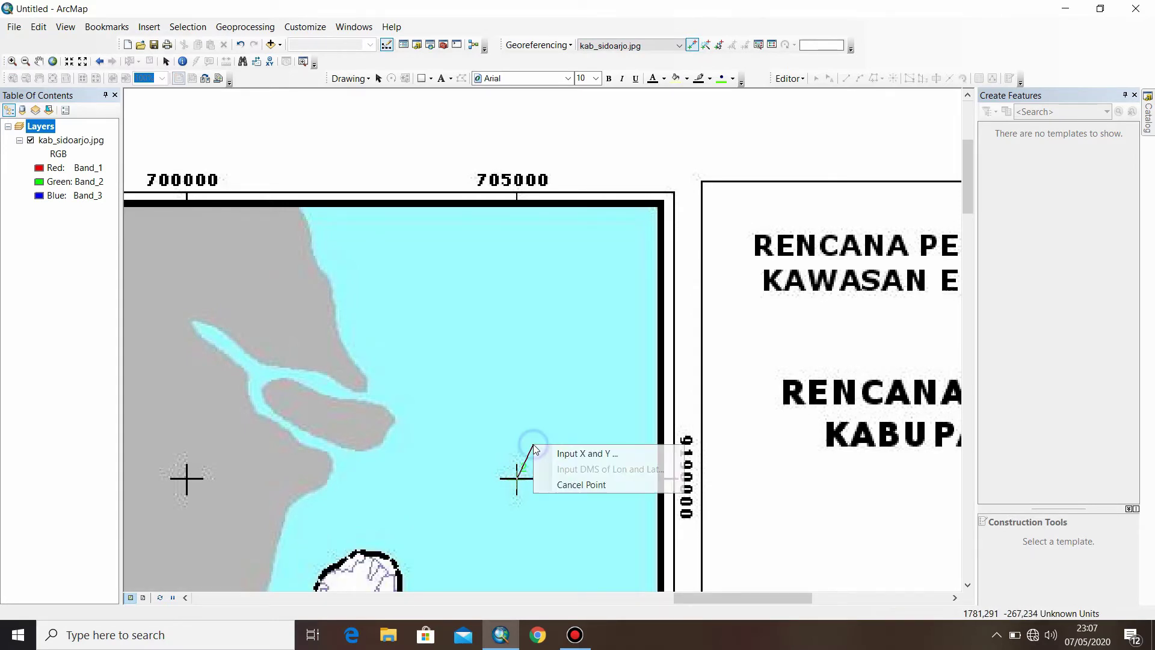
click(568, 452)
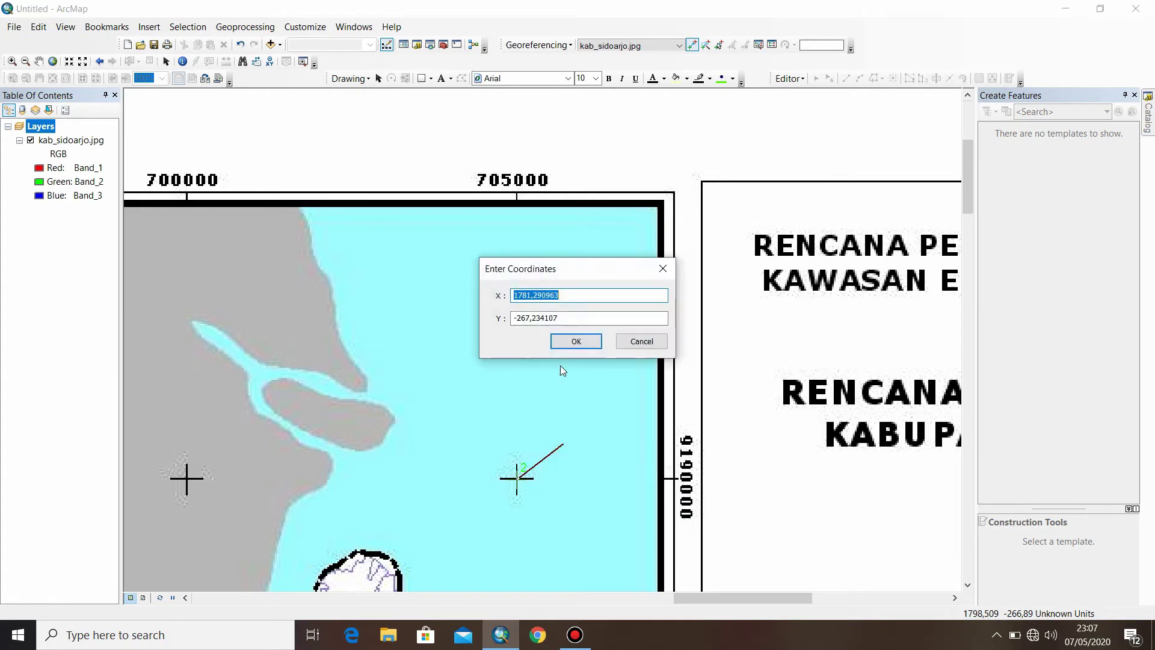
text(705000)
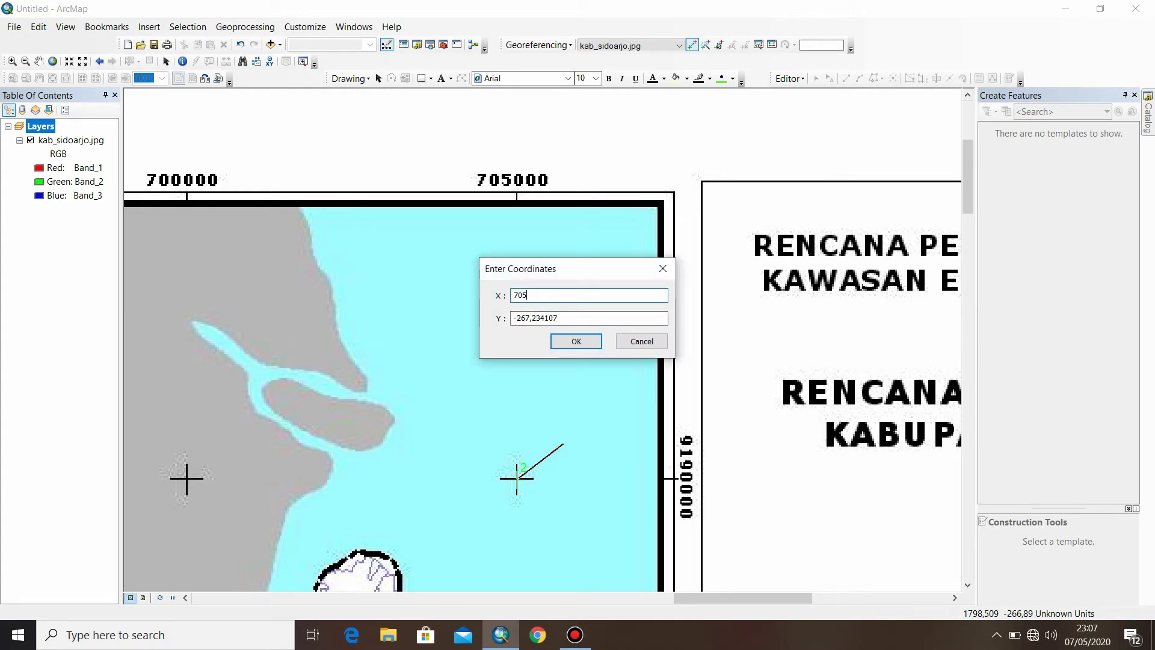
double_click(572, 318)
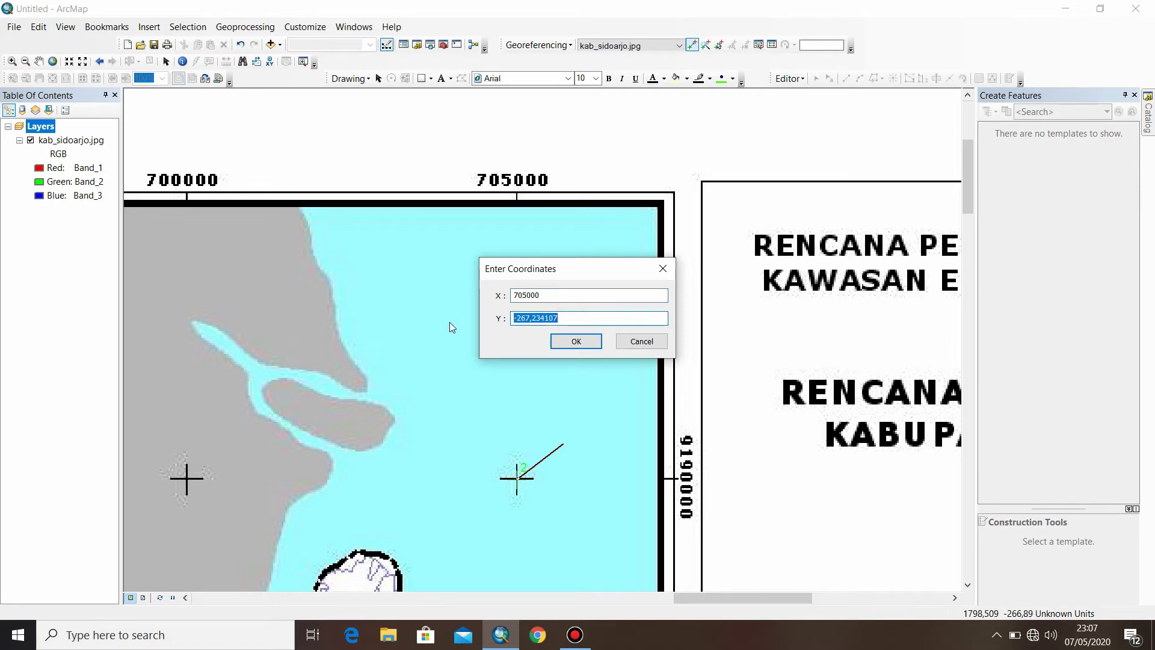
text(9190000)
click(565, 341)
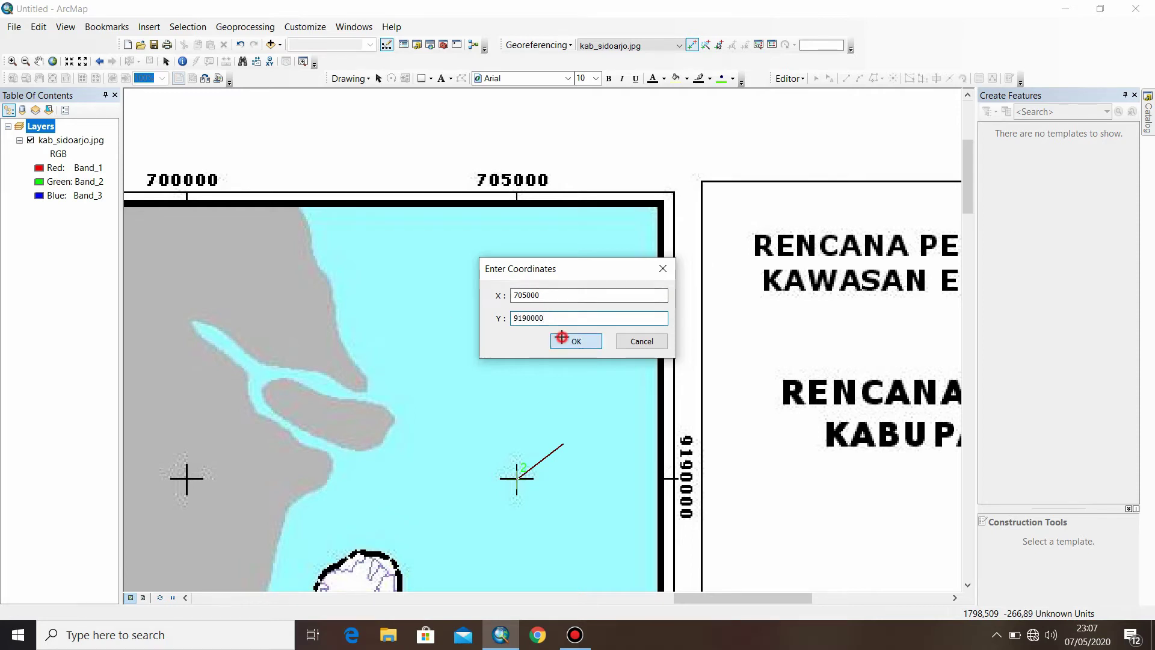
Add a control point on the grid cross near the map's lower-right corner with coordinates X 705000, Y 9160000
click(54, 61)
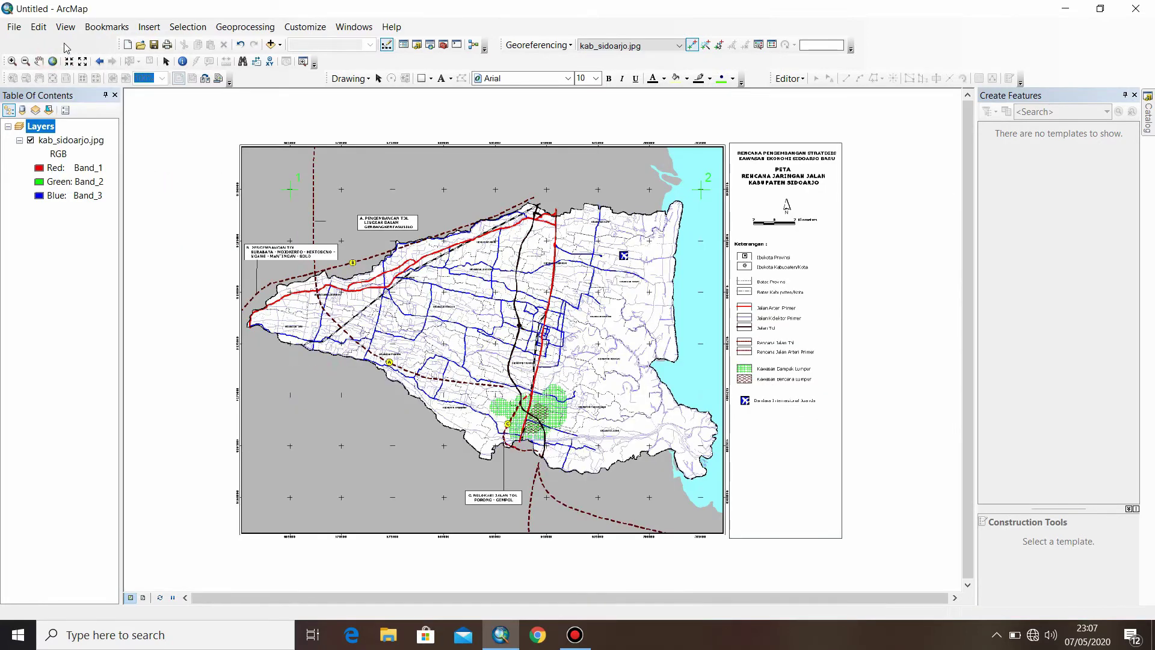
click(12, 61)
drag(668, 482, 749, 551)
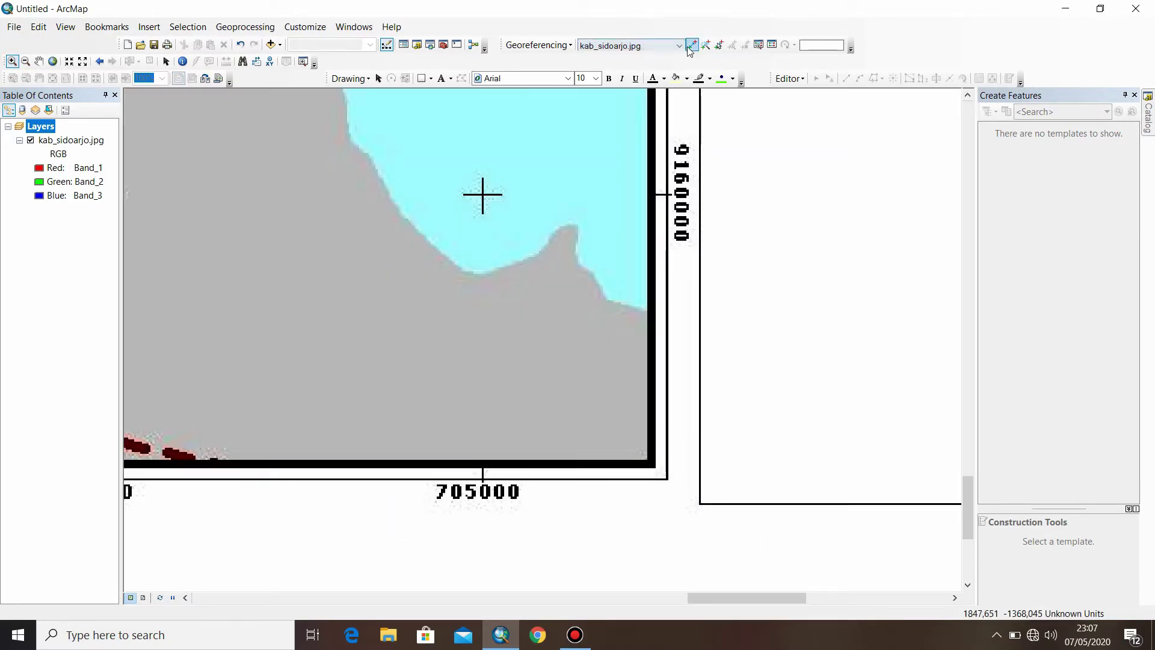
click(692, 47)
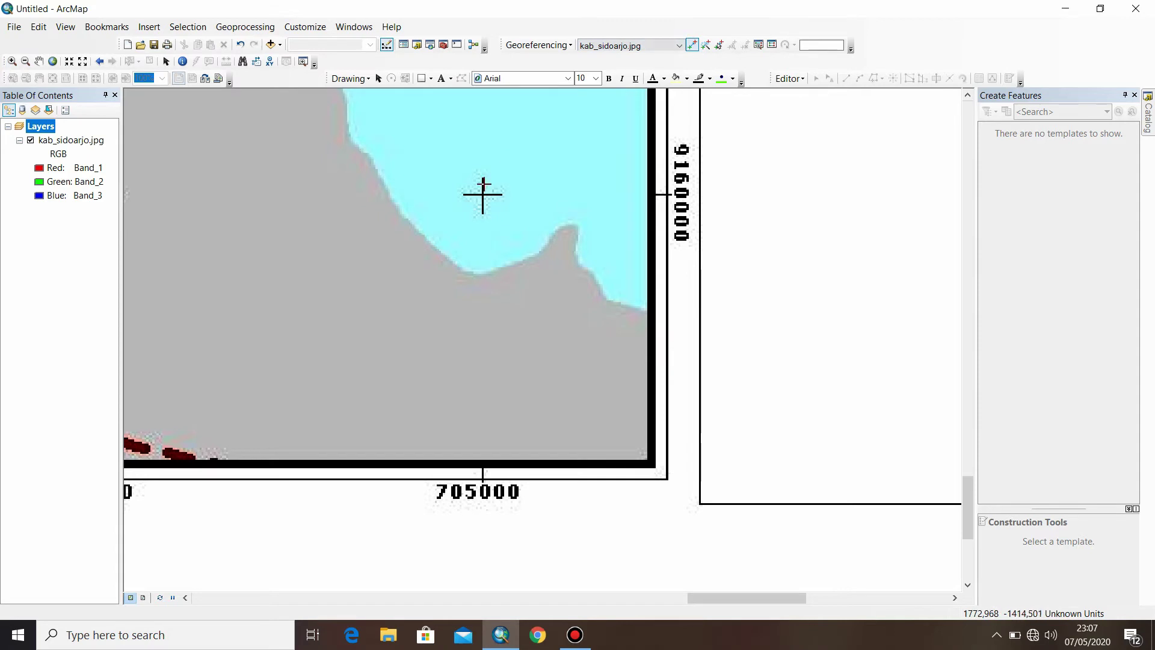
click(483, 194)
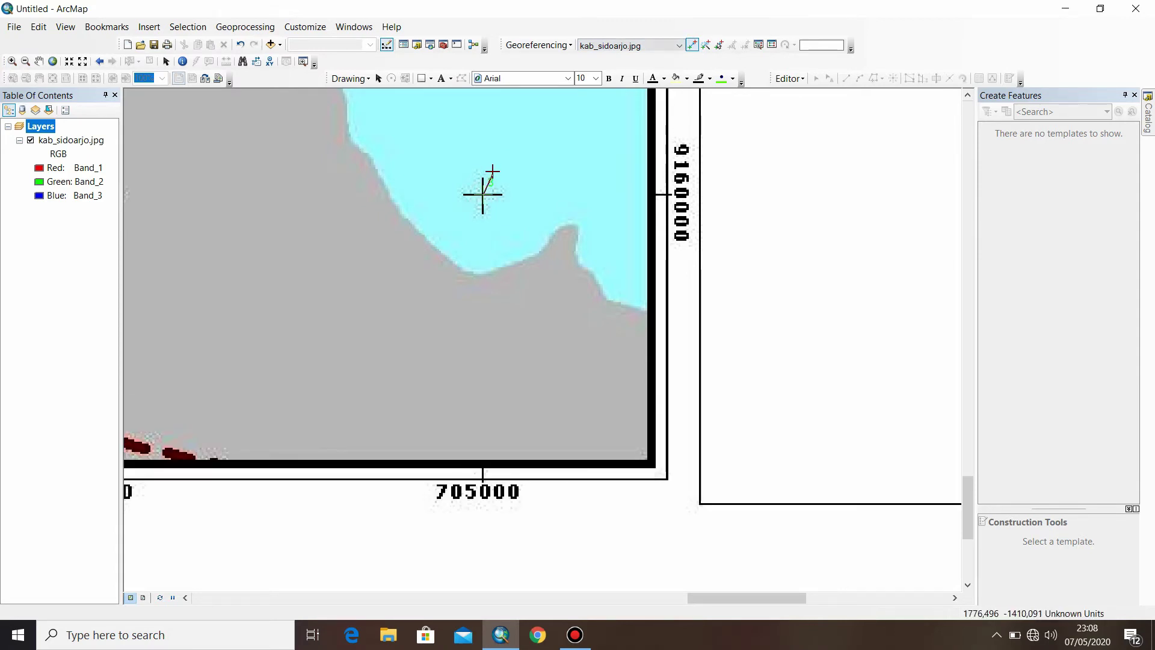
right_click(492, 163)
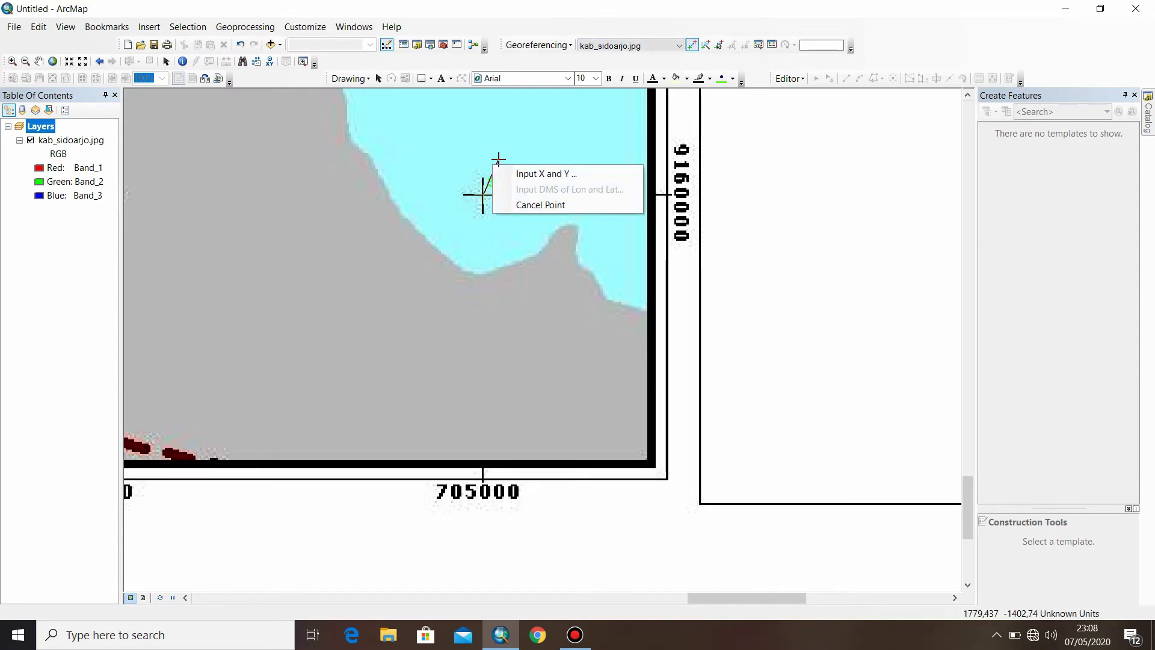
click(521, 174)
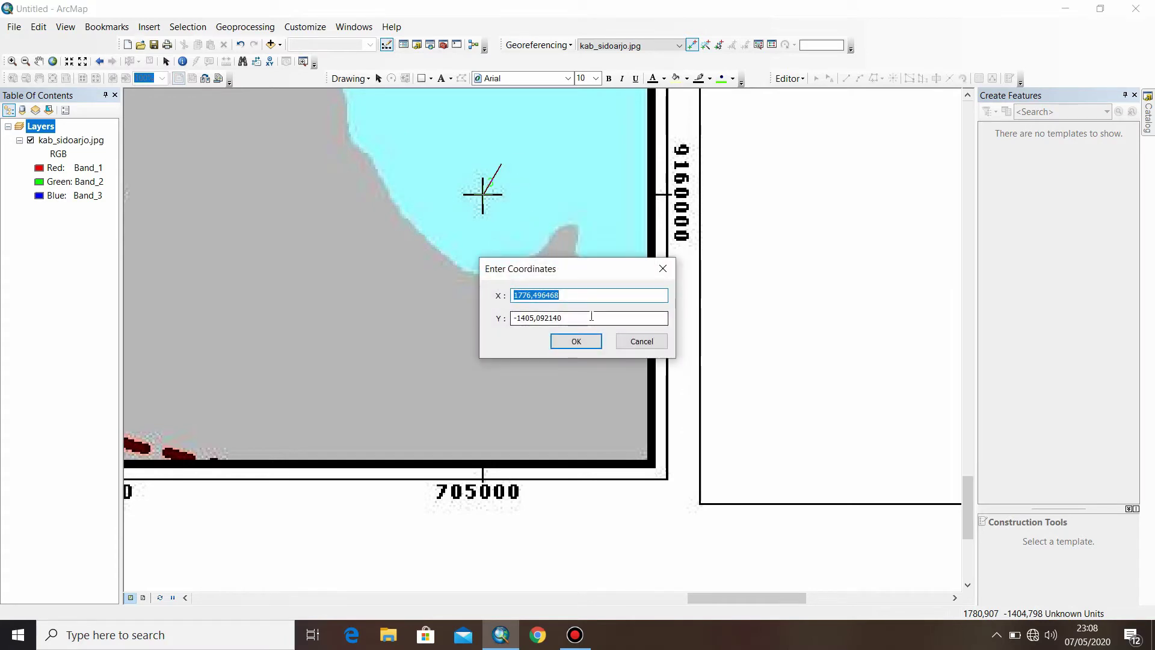
text(705000)
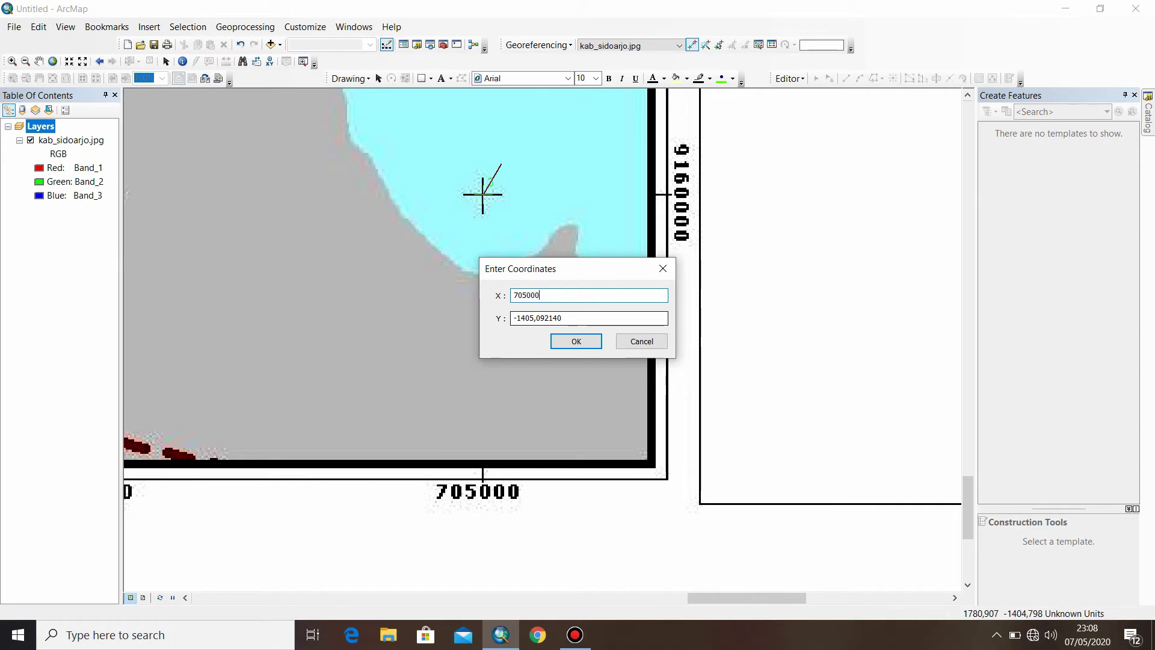
drag(579, 320, 507, 319)
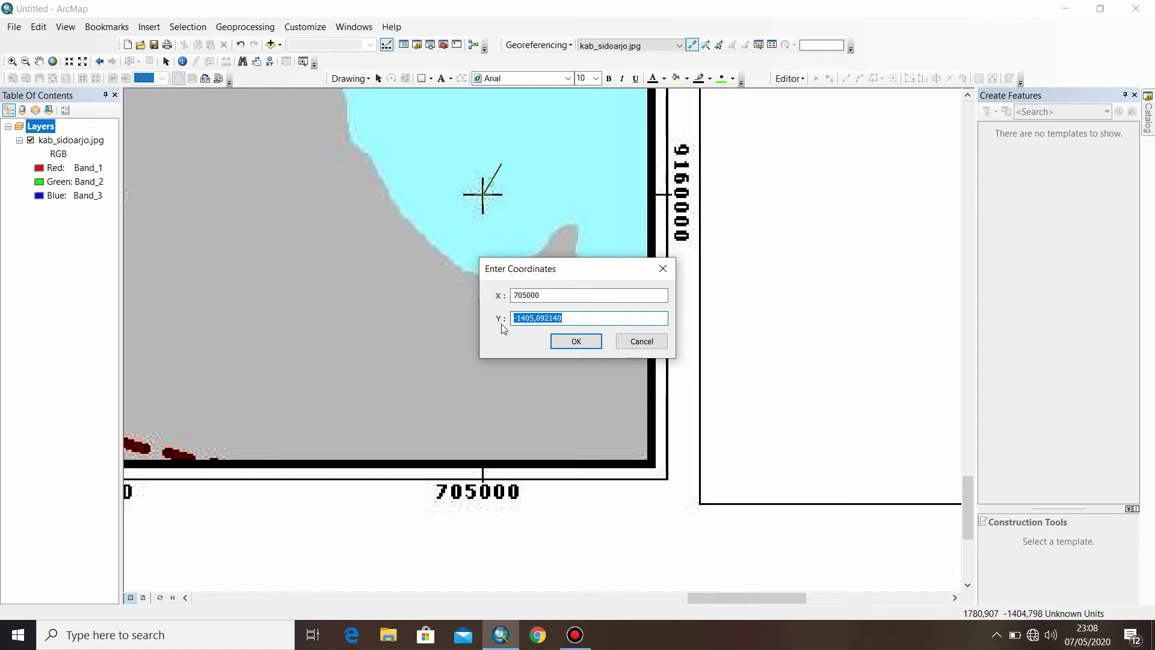
text(9160000)
click(579, 341)
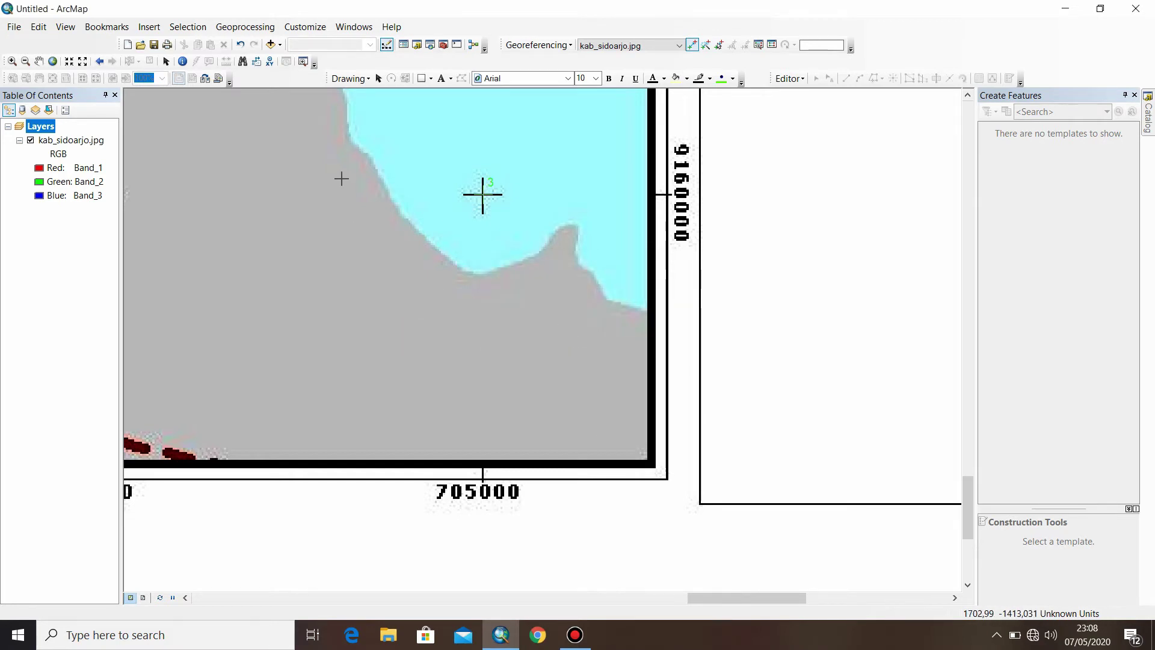
Add a control point on the grid cross near the map's lower-left corner with coordinates X 665000, Y 9160000
click(54, 62)
click(12, 61)
drag(221, 474, 314, 549)
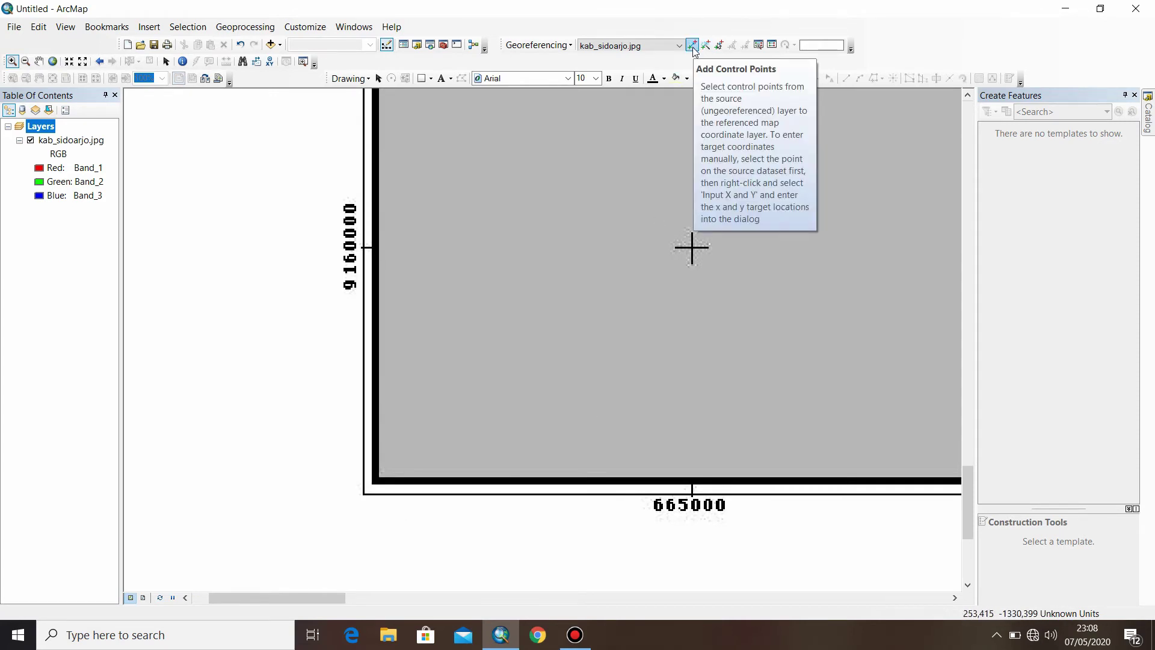
click(693, 46)
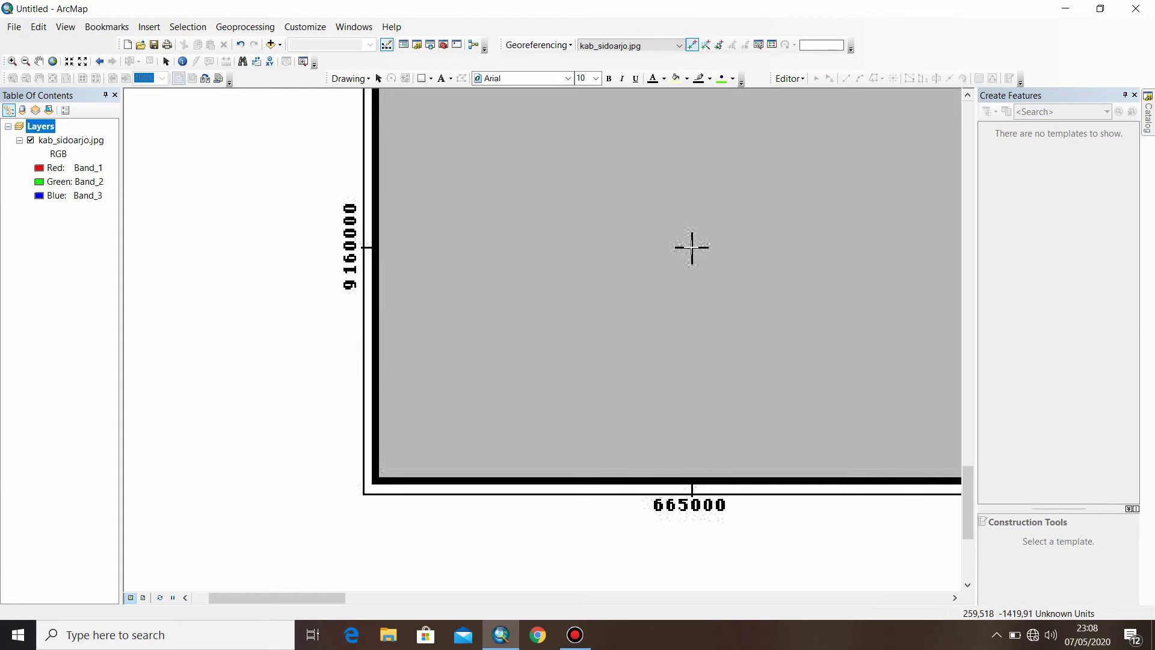
click(692, 247)
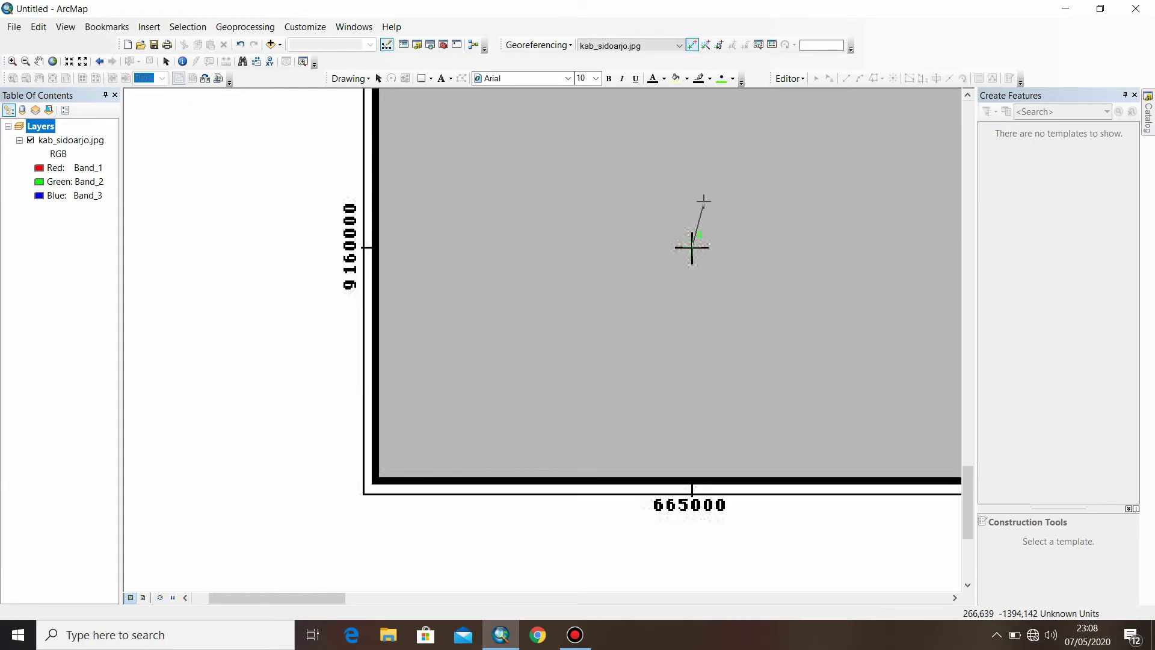
right_click(704, 208)
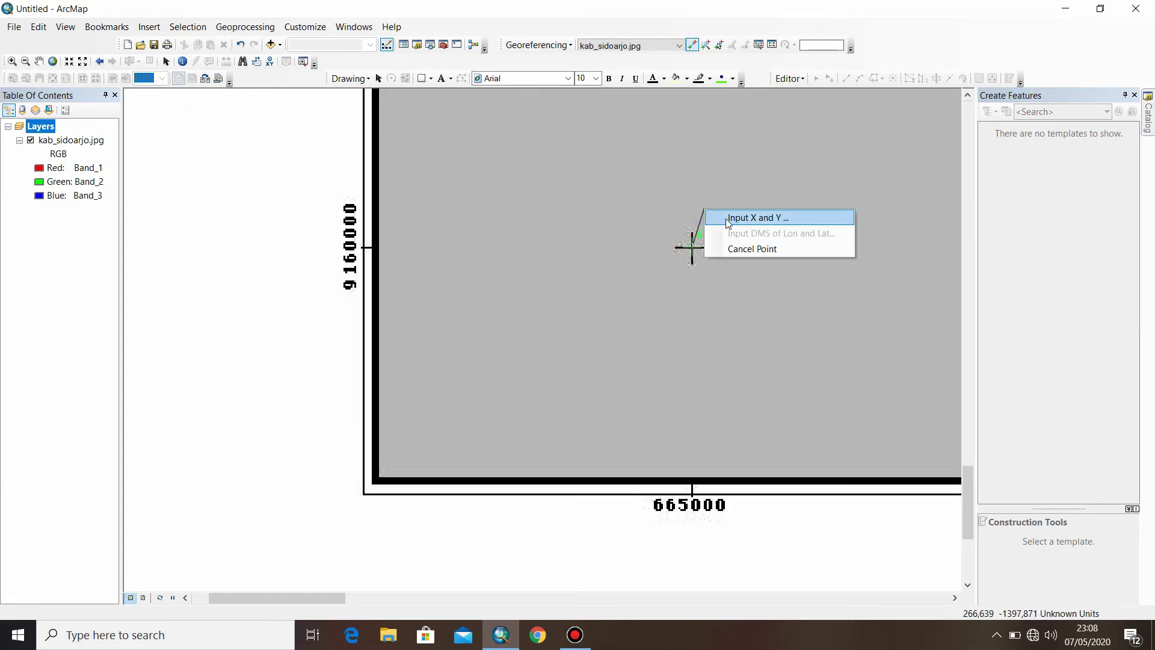
click(729, 219)
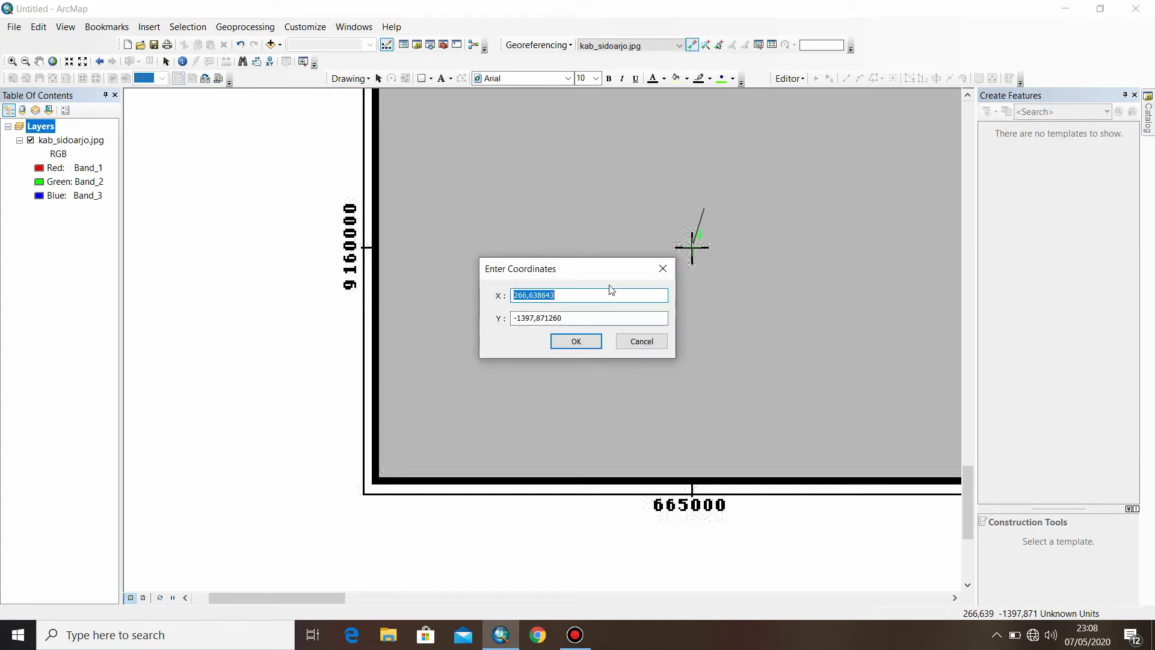
text(665000)
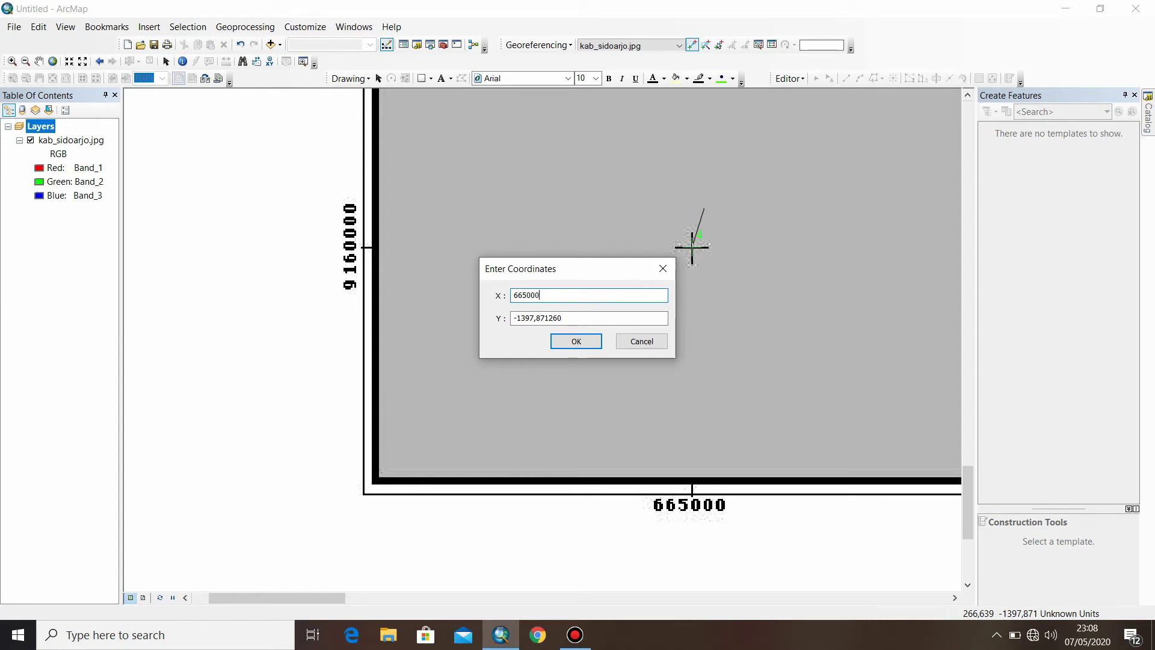
drag(580, 319, 506, 334)
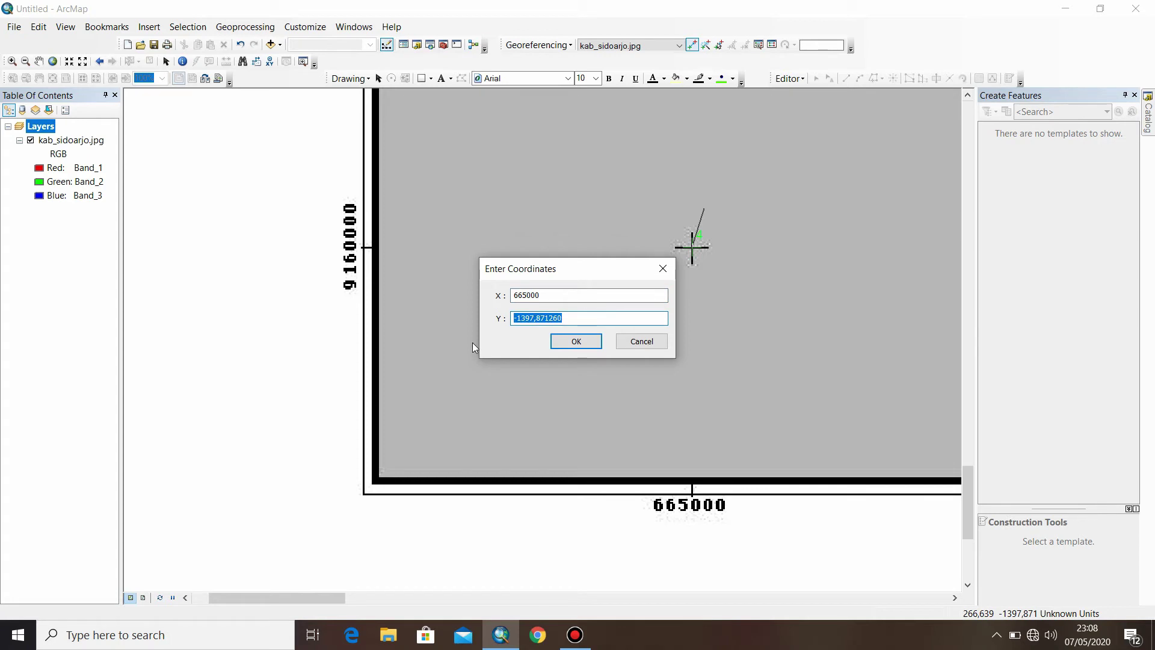
text(9160000)
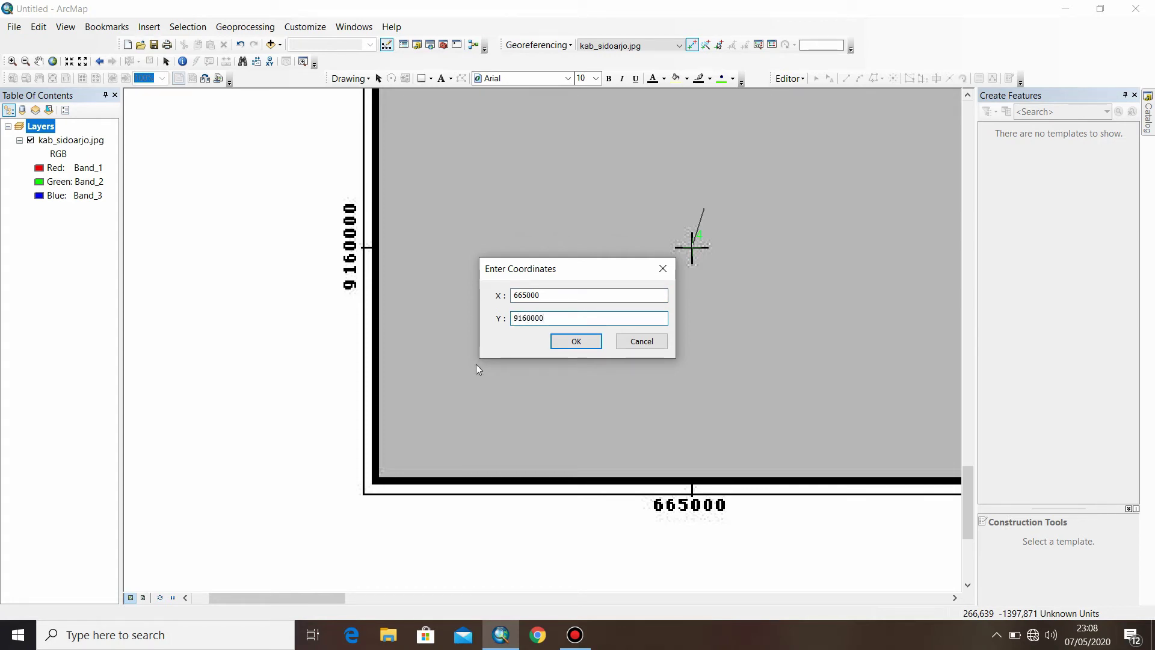
click(561, 345)
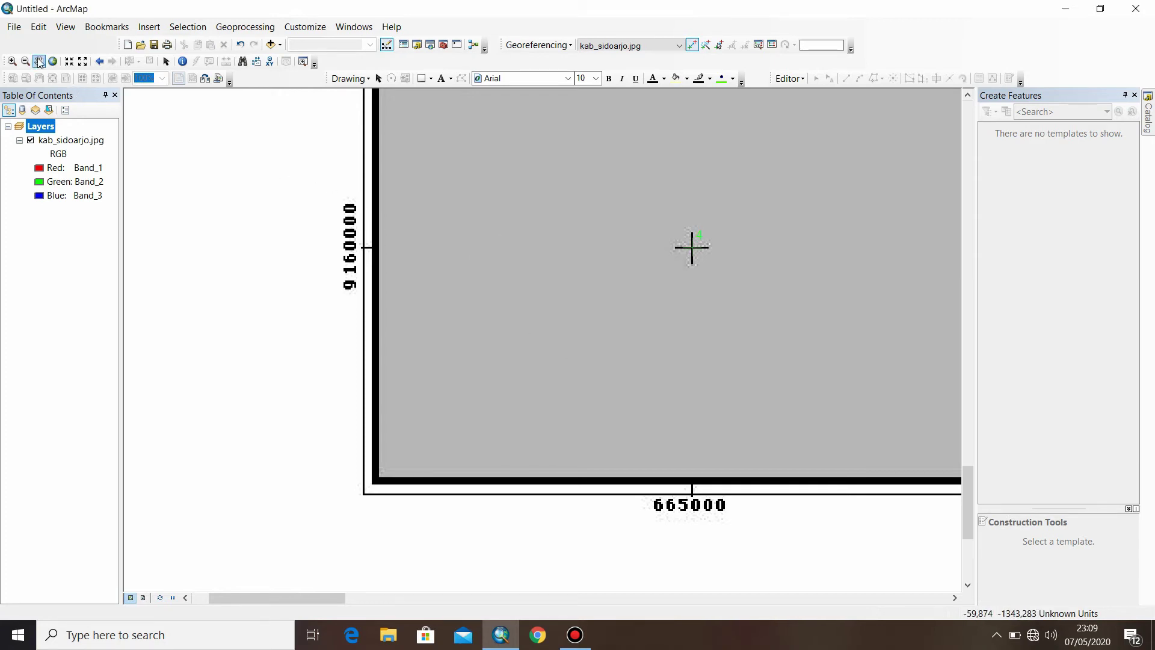
Set the transformation of the control point links to Adjust and update the map display with it
click(53, 61)
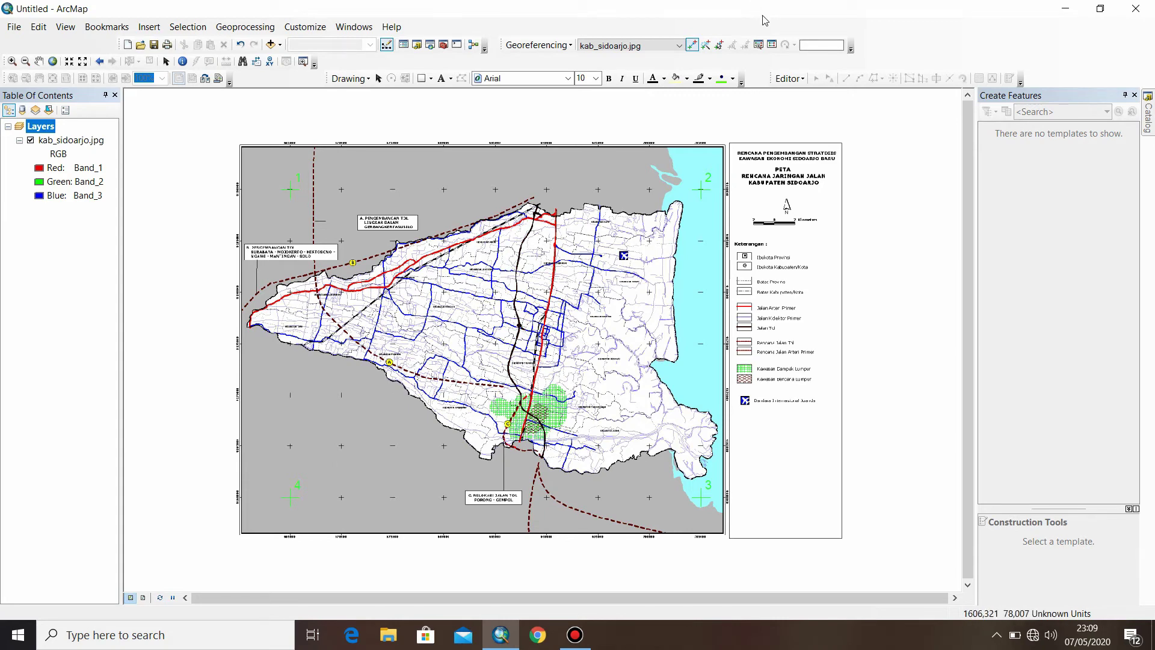
click(773, 45)
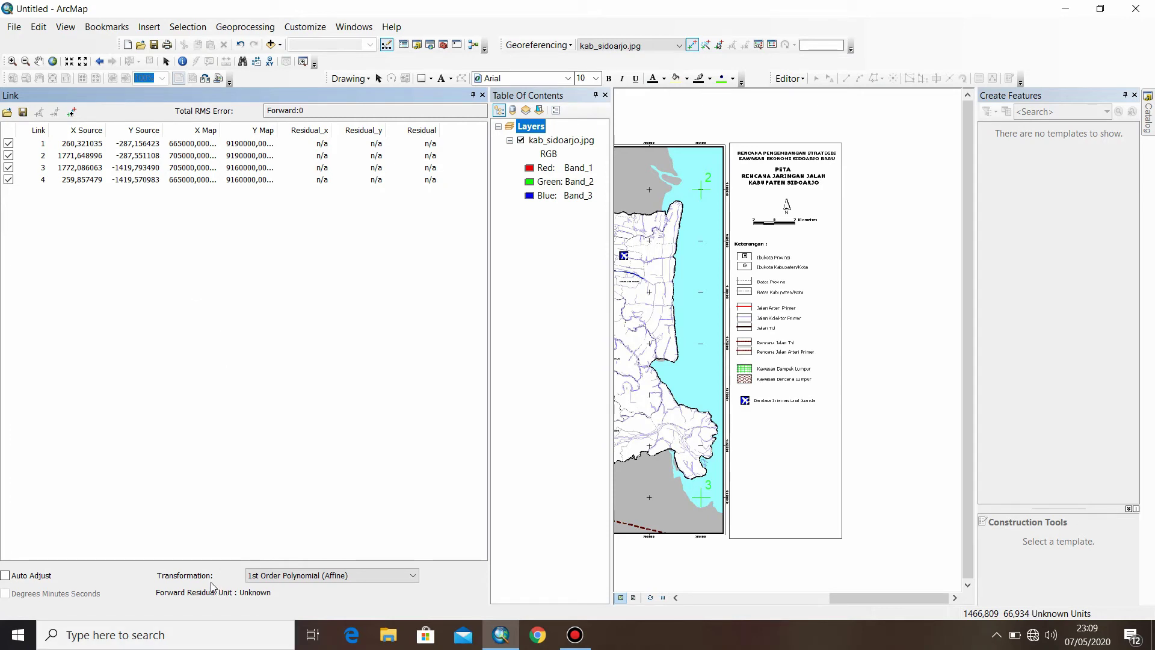
click(335, 578)
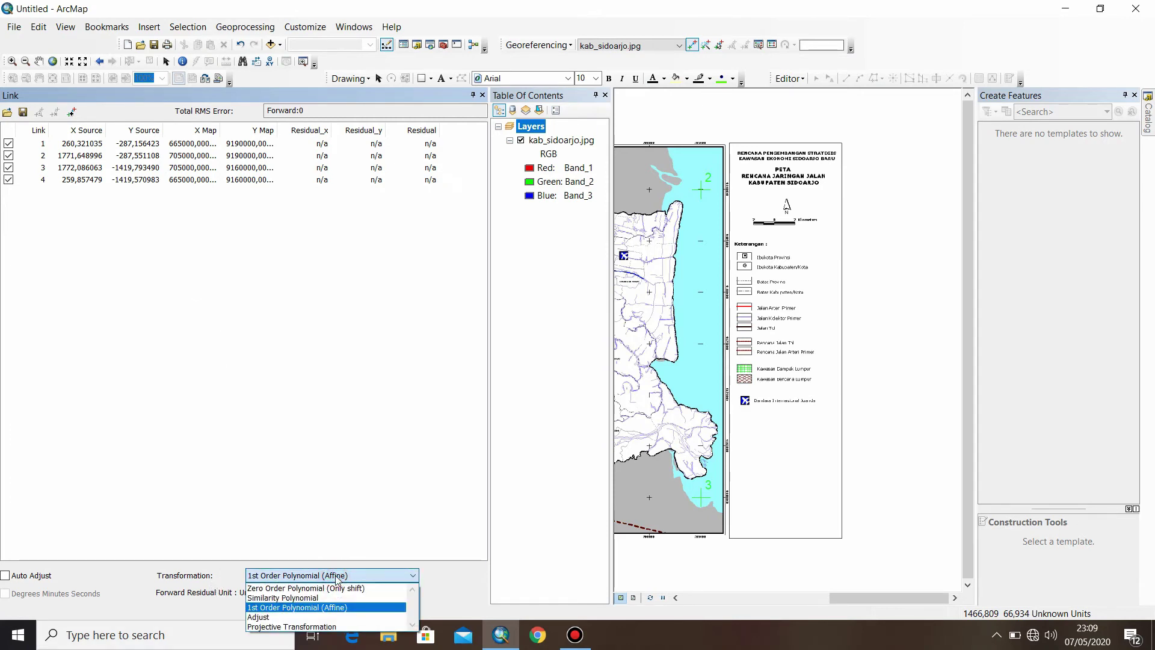
click(265, 617)
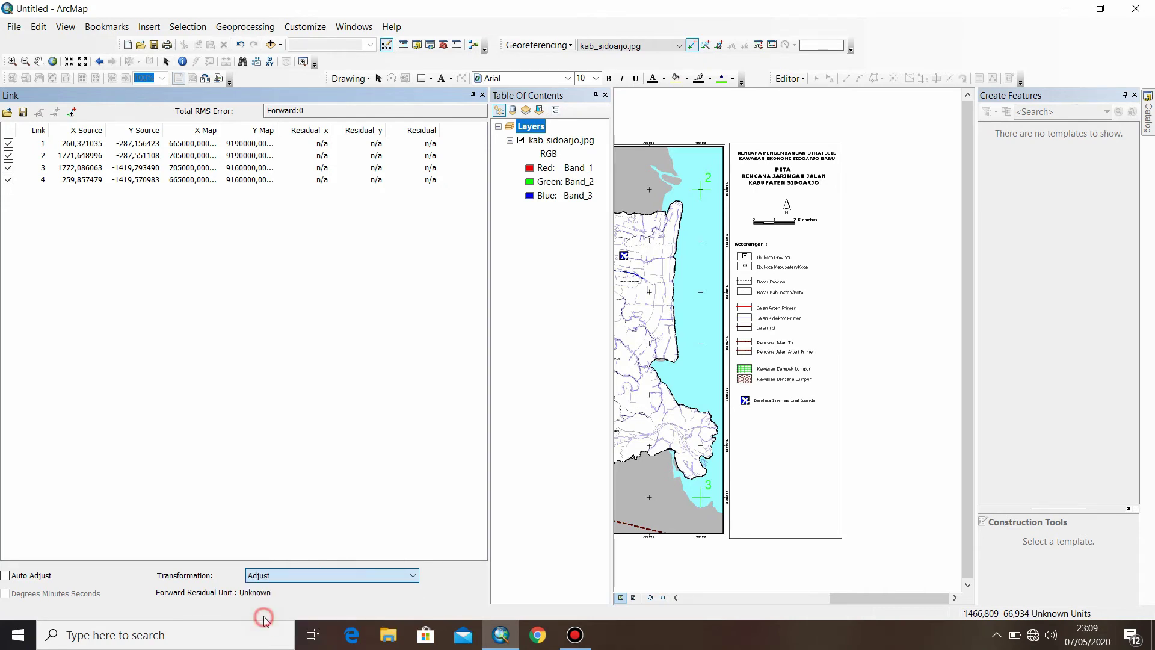
click(482, 95)
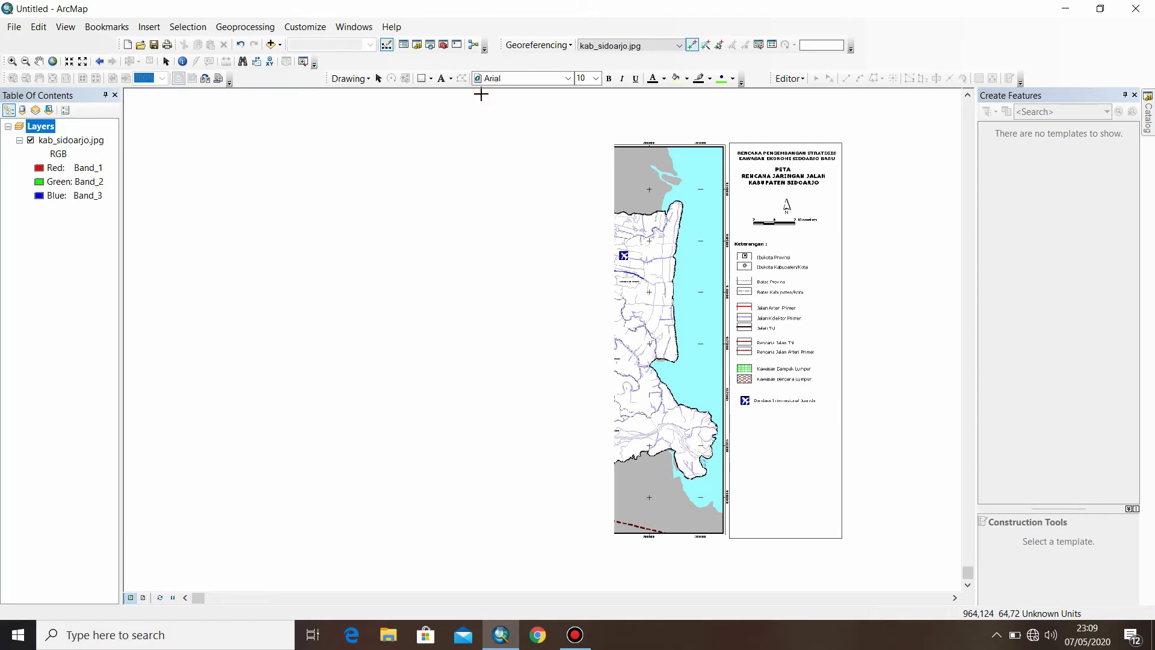
click(53, 62)
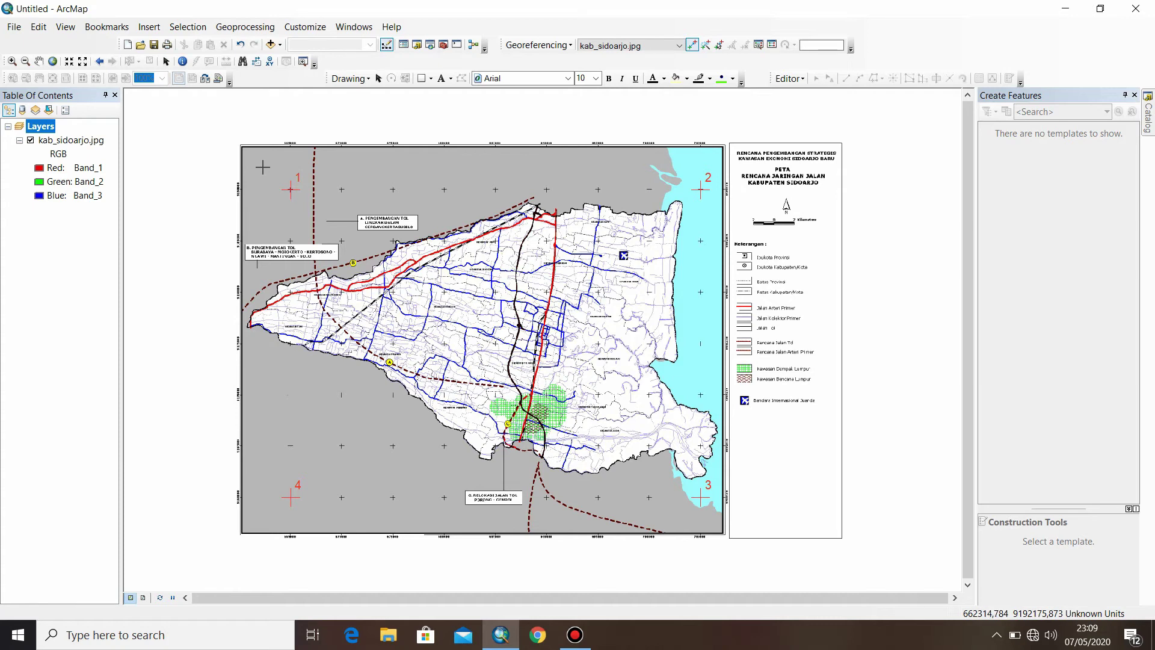
Start rectifying the georeferenced map, with a cell size of 5 and an empty NoData value
click(547, 47)
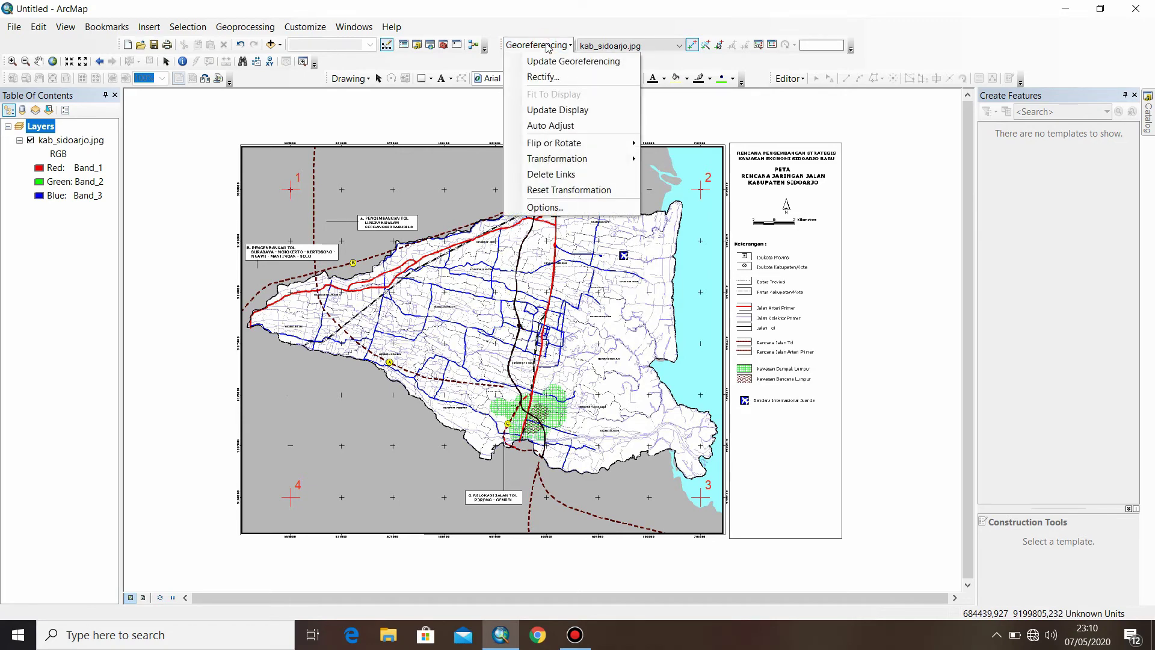
click(549, 78)
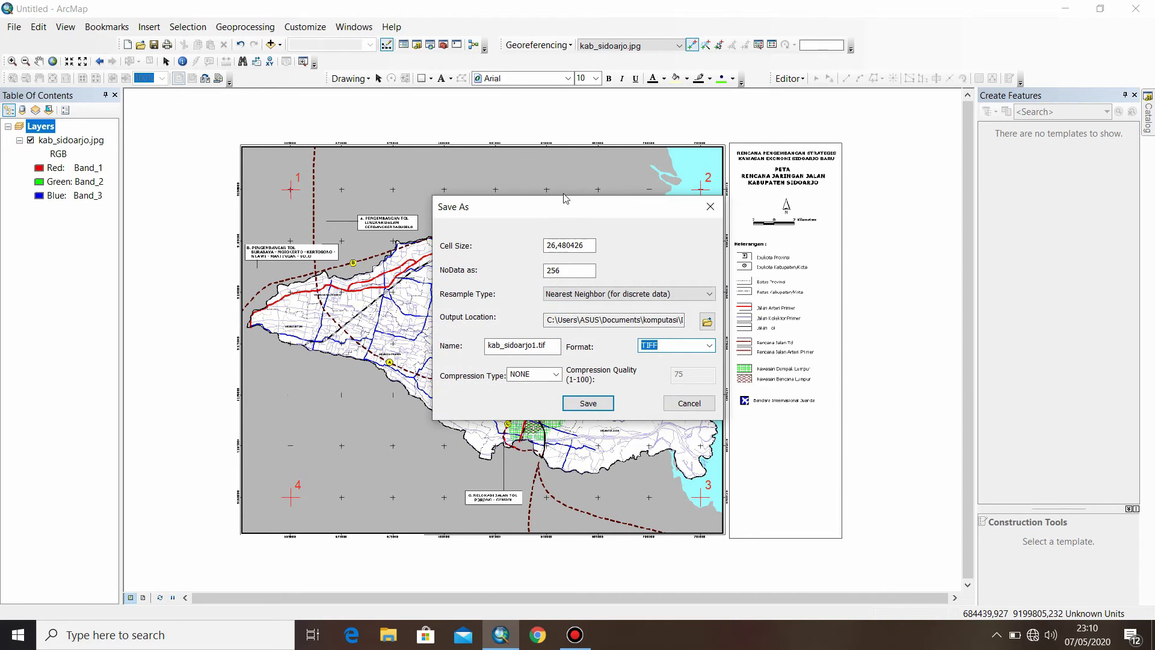
double_click(587, 246)
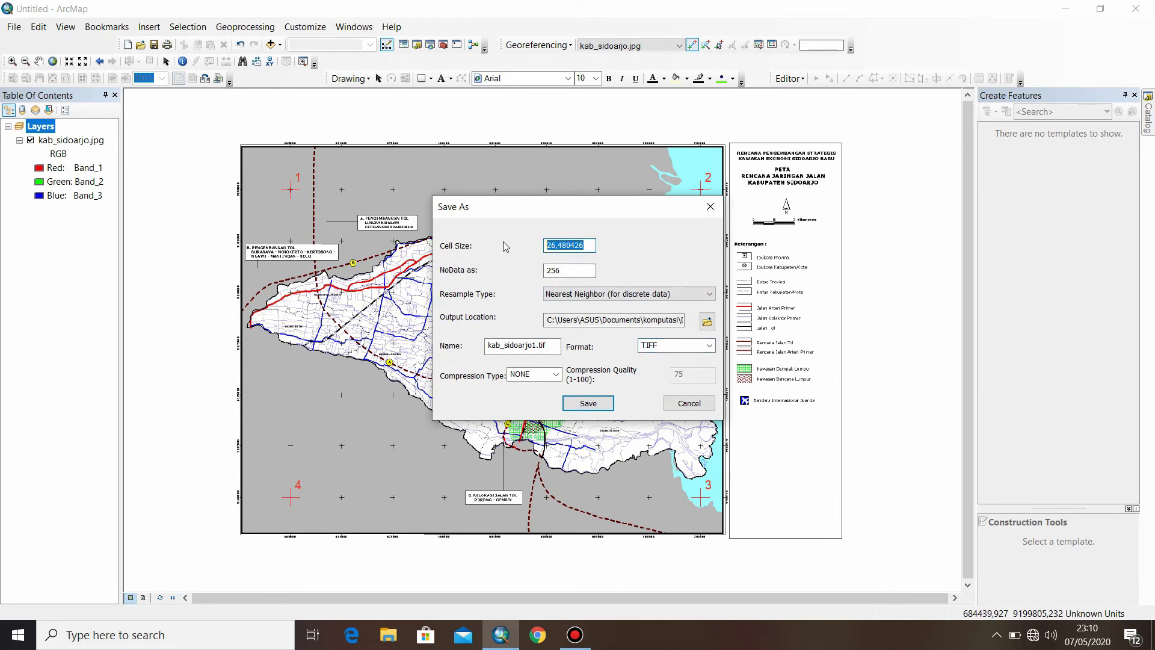
text(5)
double_click(570, 271)
key(BackSpace)
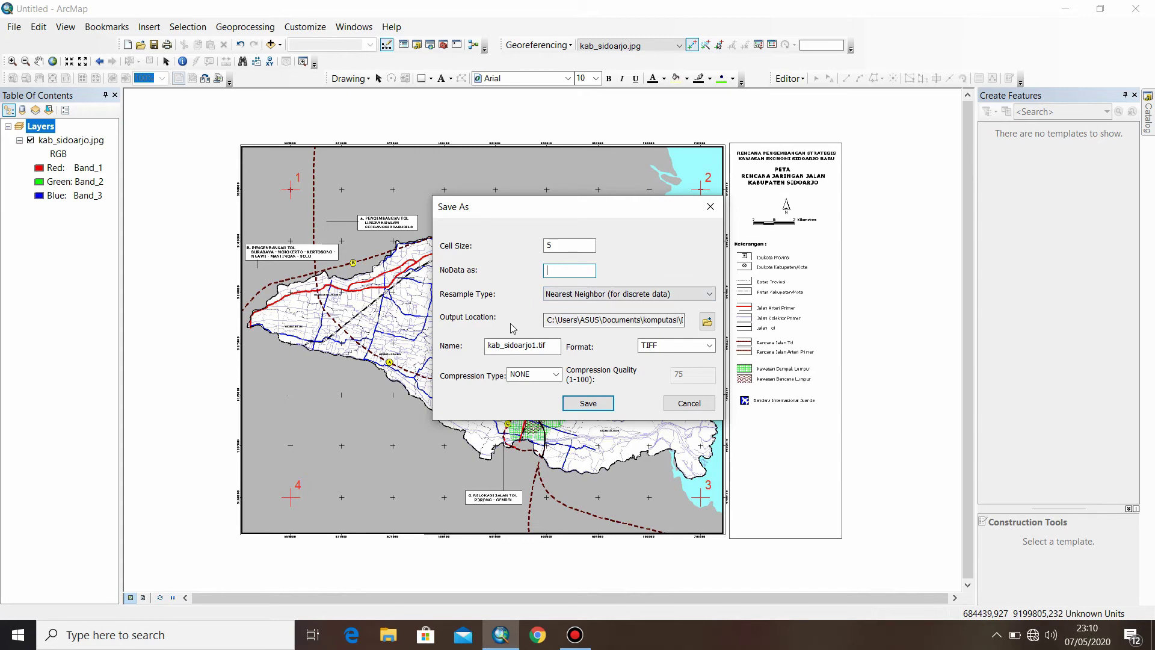
Set the rectified raster's output location to the Exercises 2 folder and its format to JPG
click(708, 323)
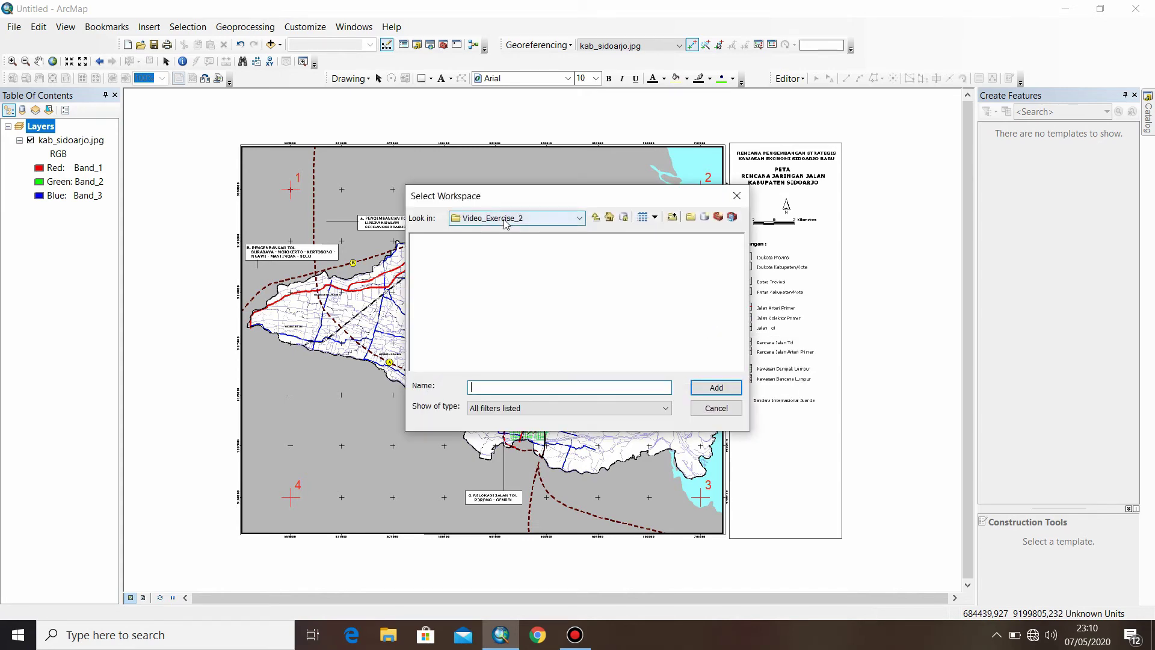
click(505, 219)
click(501, 290)
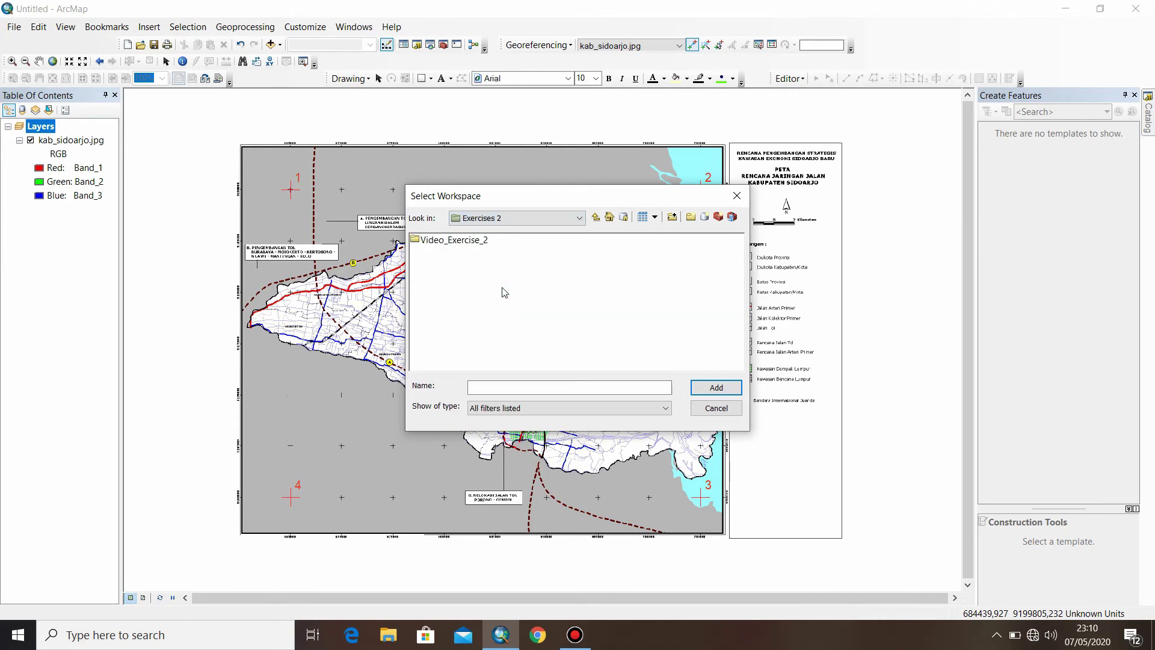
click(499, 219)
click(505, 293)
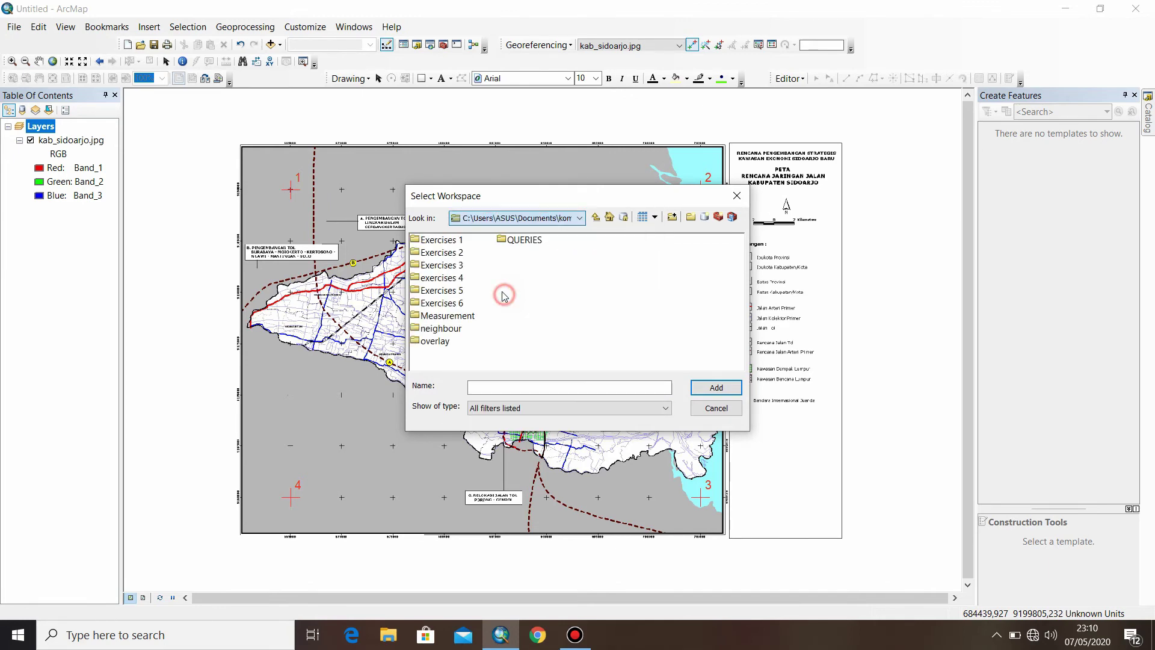
click(454, 253)
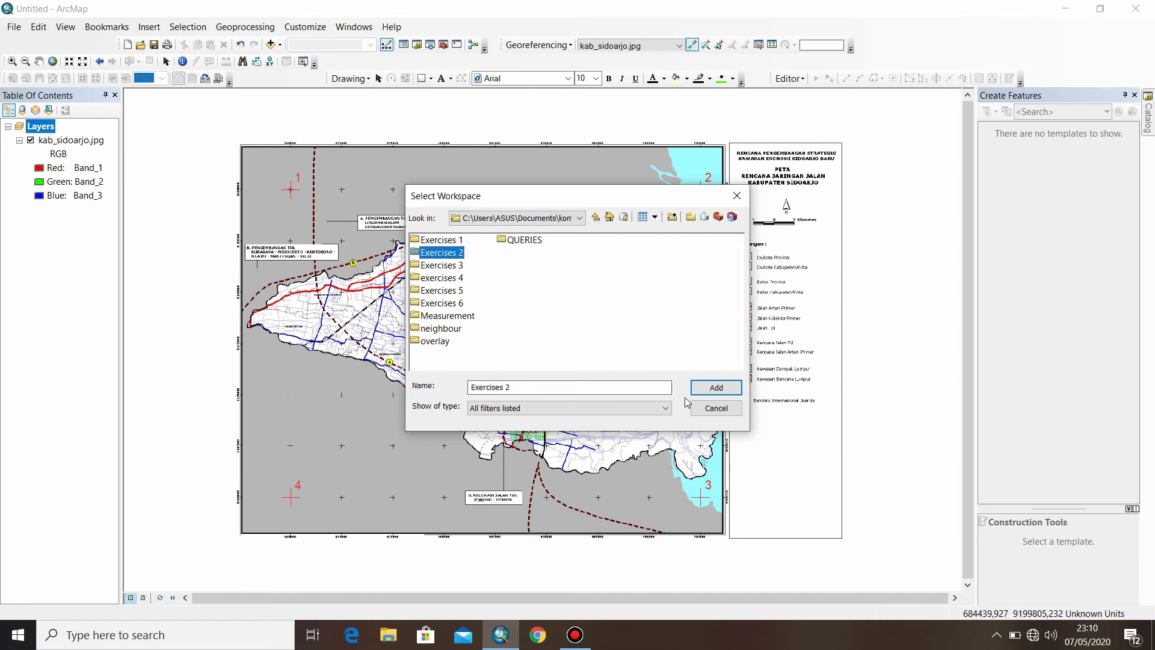
click(705, 390)
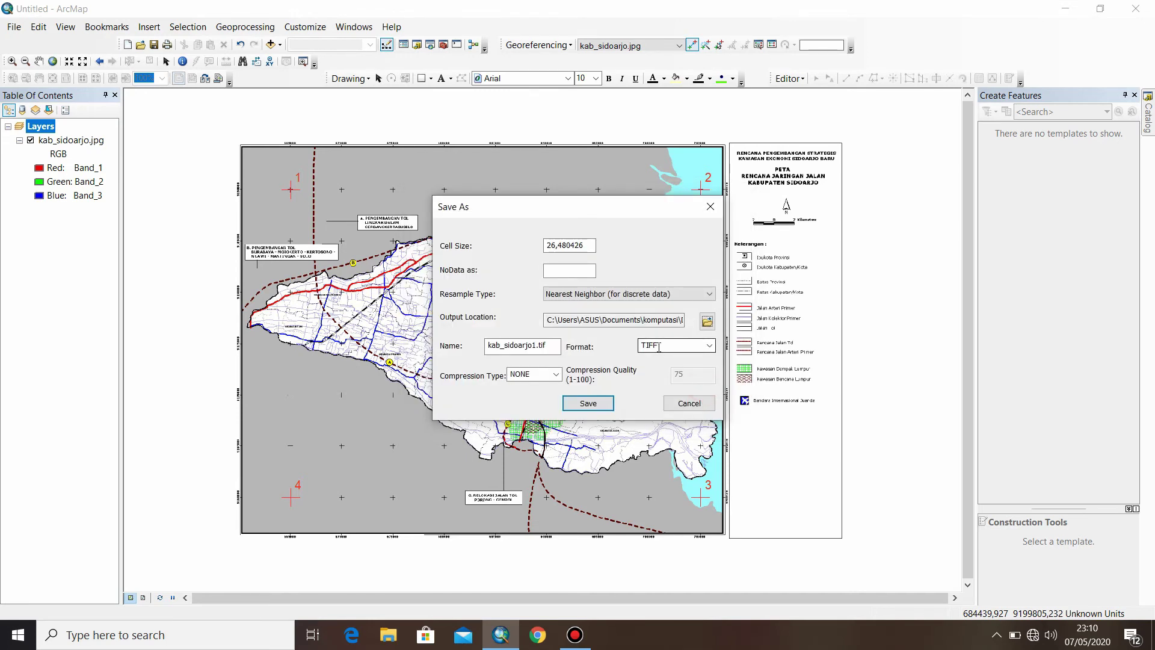
click(712, 346)
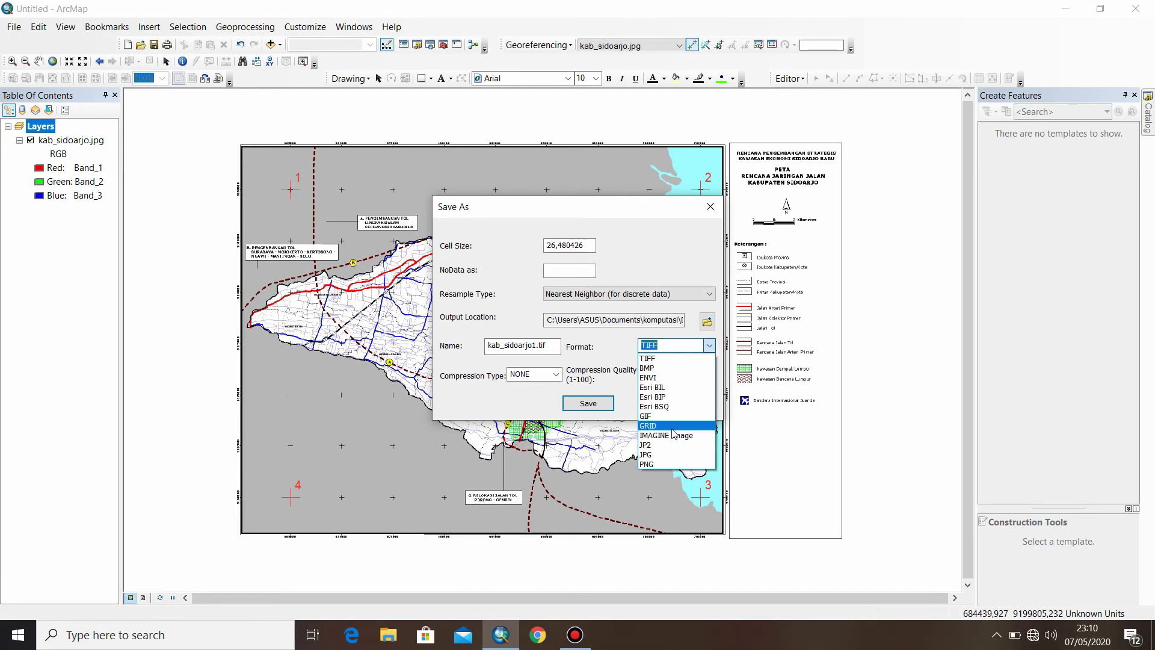
click(658, 460)
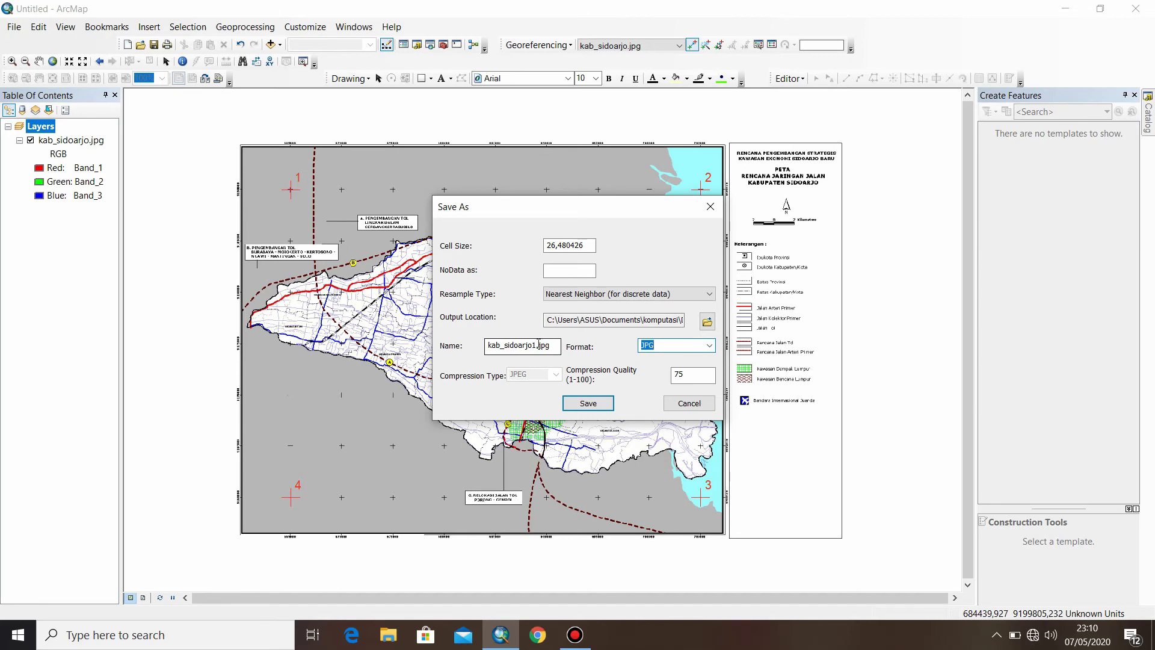
Name the rectified raster sidoarjo_rect.jpg and save it
drag(534, 344, 443, 346)
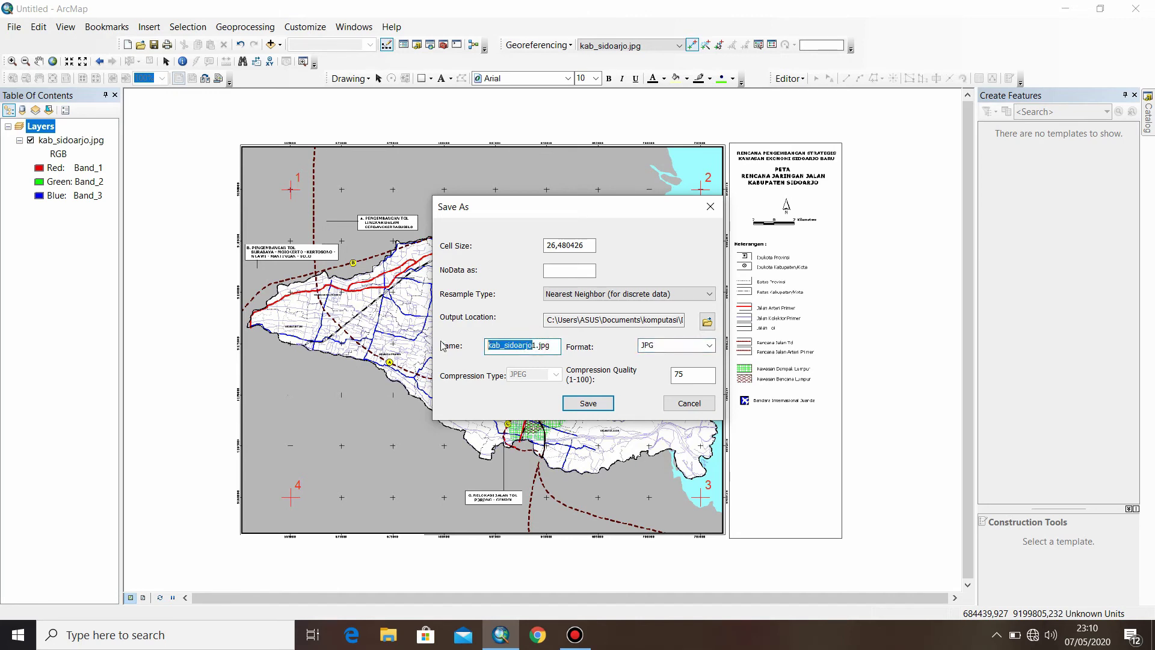
key(BackSpace)
key(Delete)
text(sidoarjo_rect)
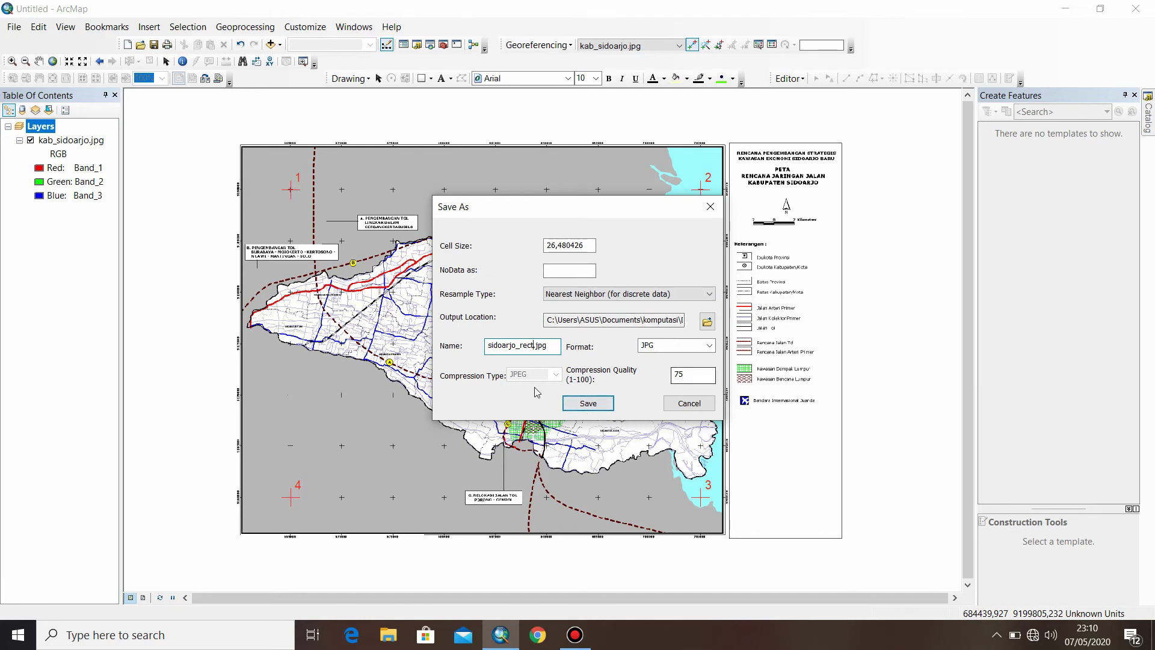
click(586, 405)
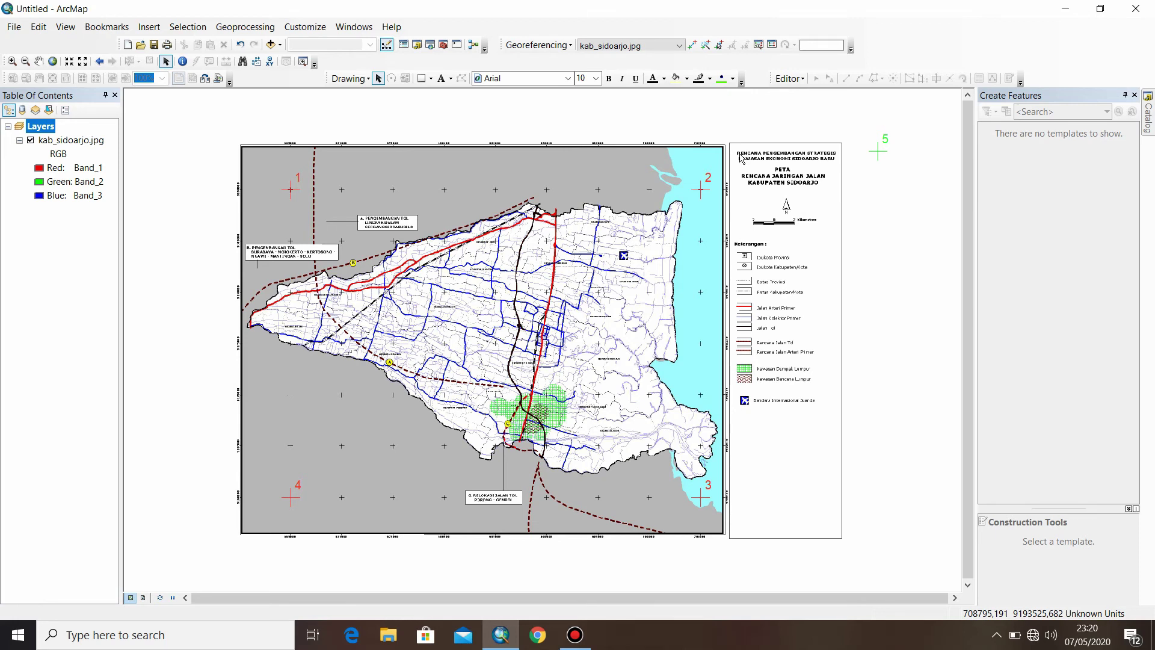
Delete the control point links from the original kab_sidoarjo.jpg map and show the map at full extent
click(537, 46)
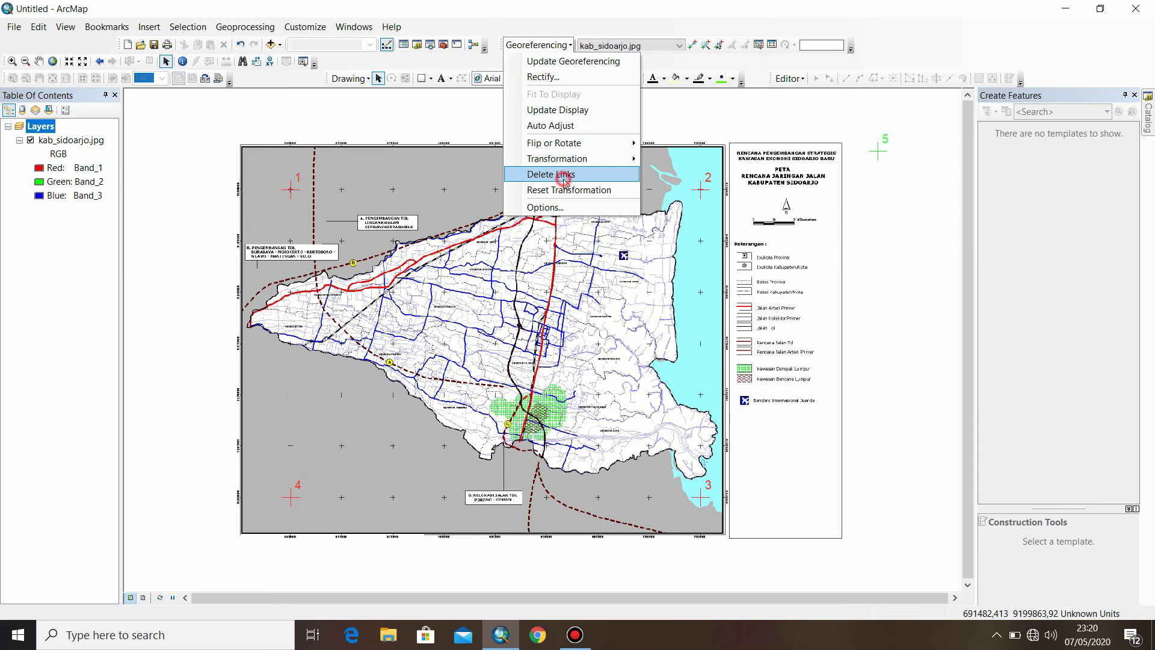
click(545, 190)
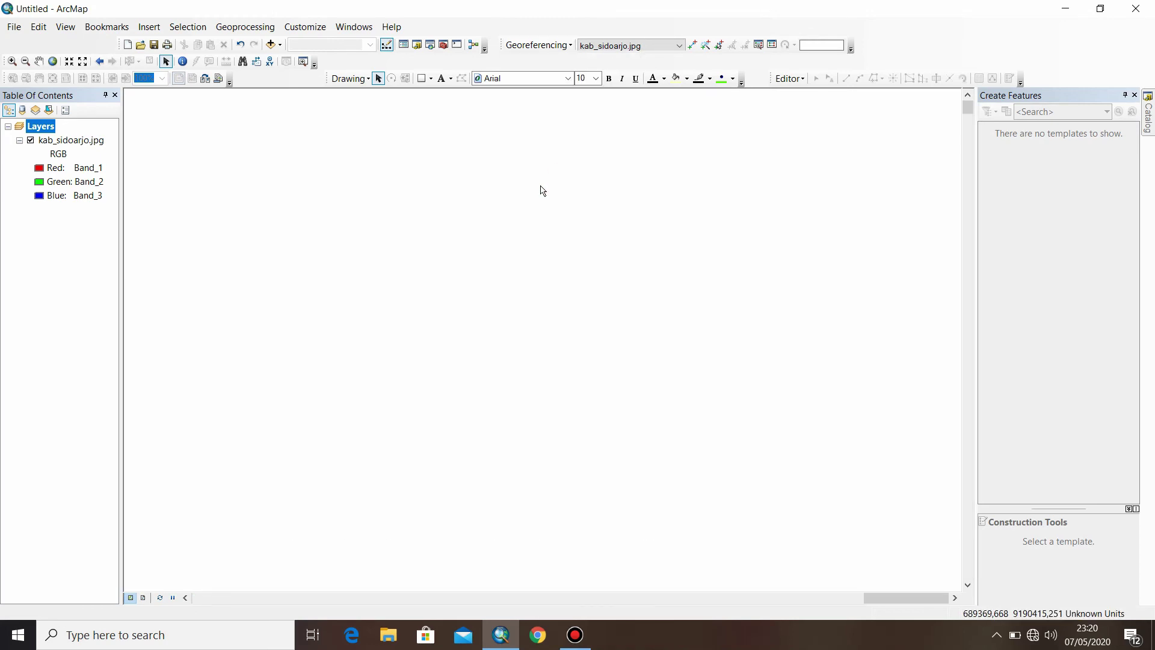
click(56, 67)
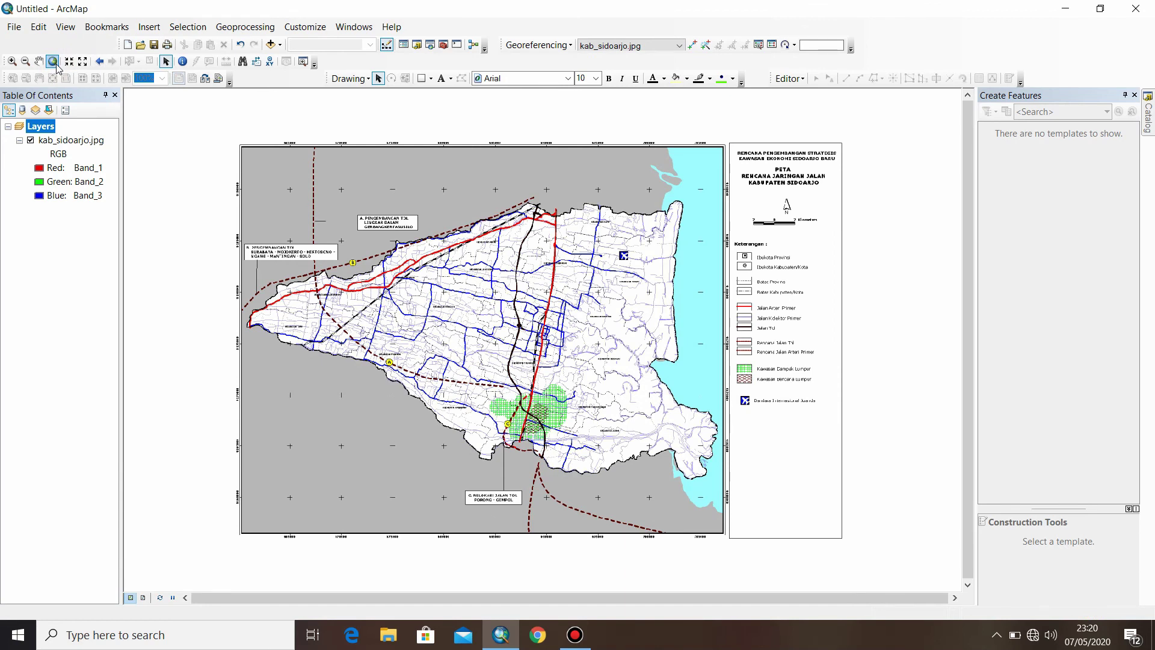
Add the rectified raster sidoarjo_rect.jpg and the district boundary shapefile batas_kabupaten.shp from the Exercises 2 folder to the map
click(271, 43)
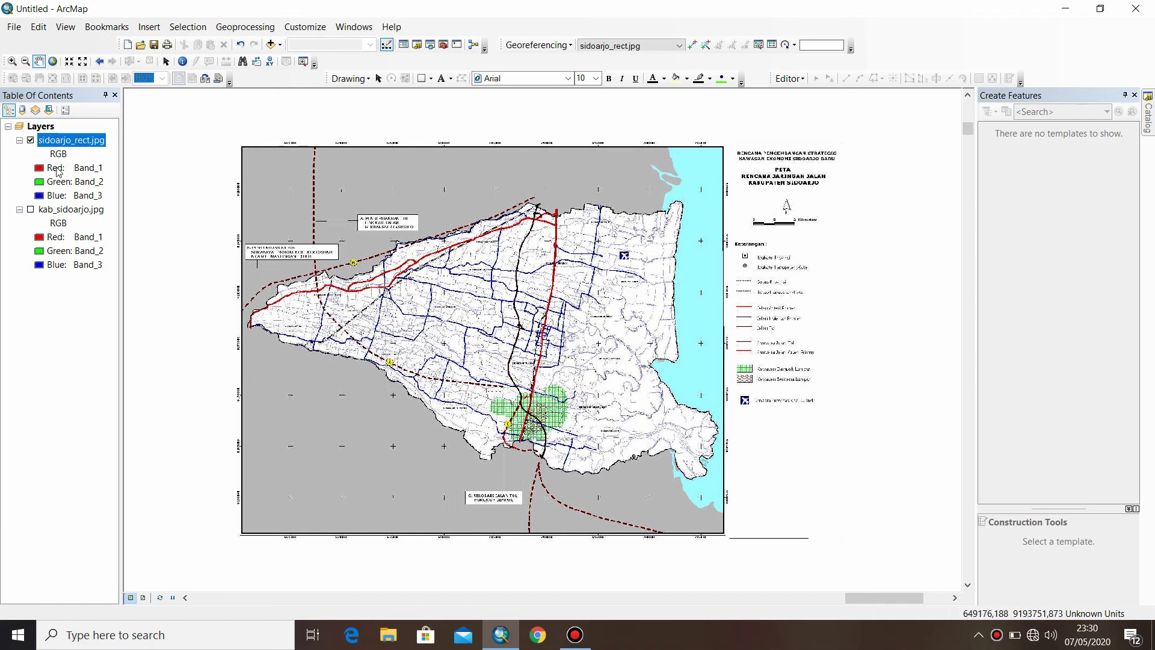
click(271, 45)
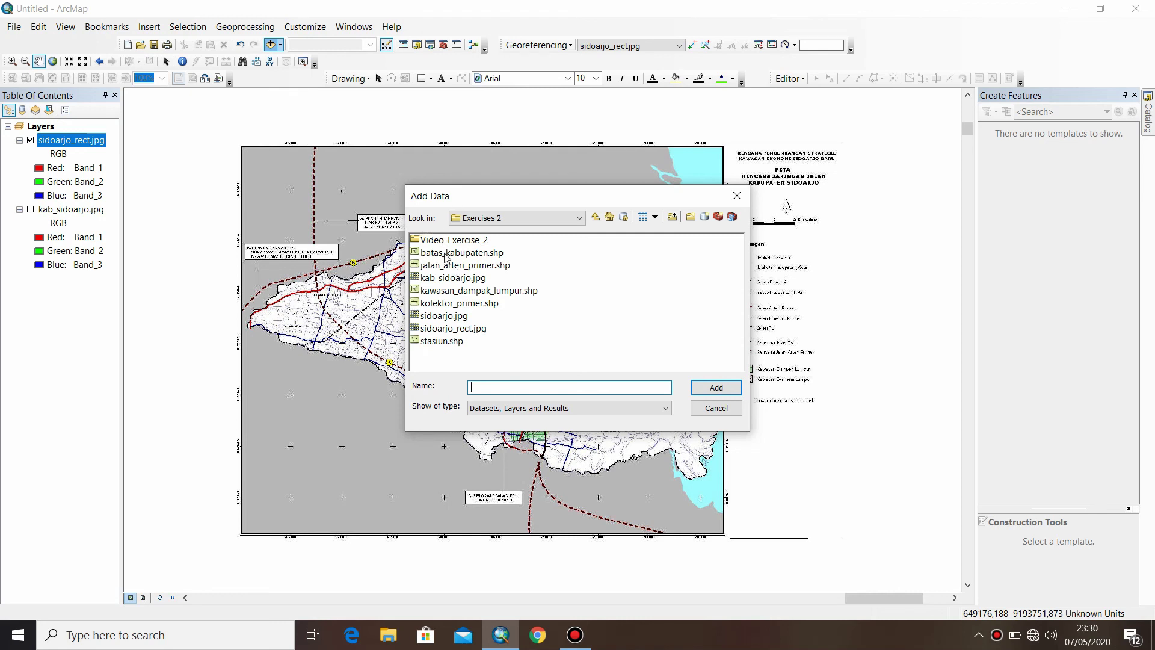
click(445, 254)
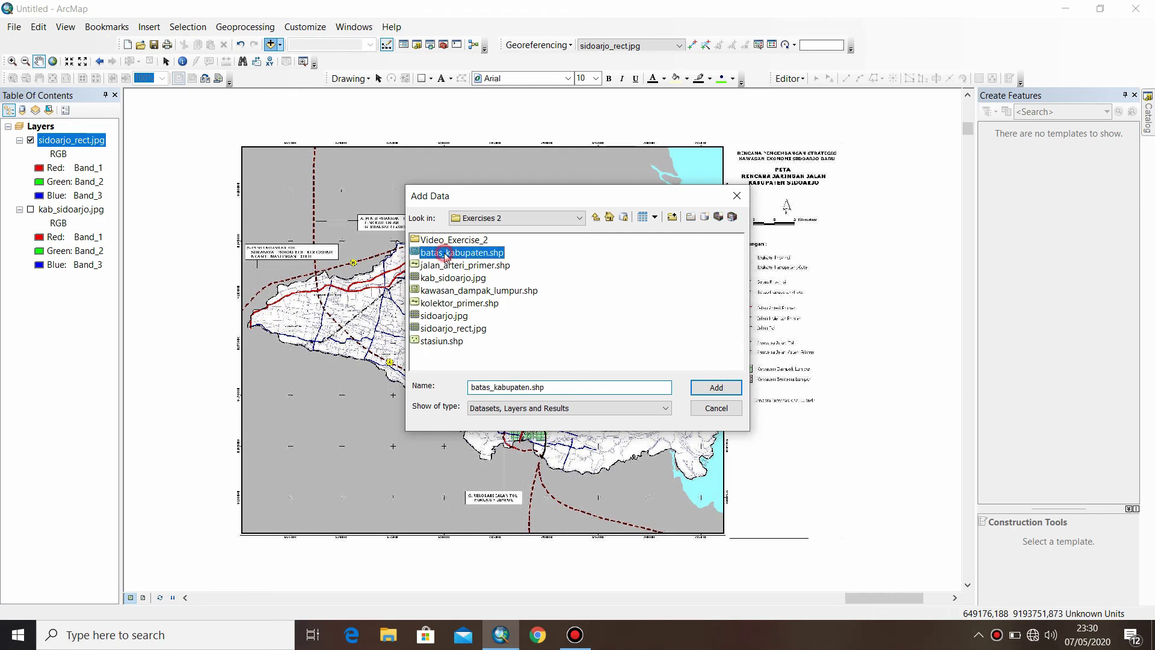
click(716, 388)
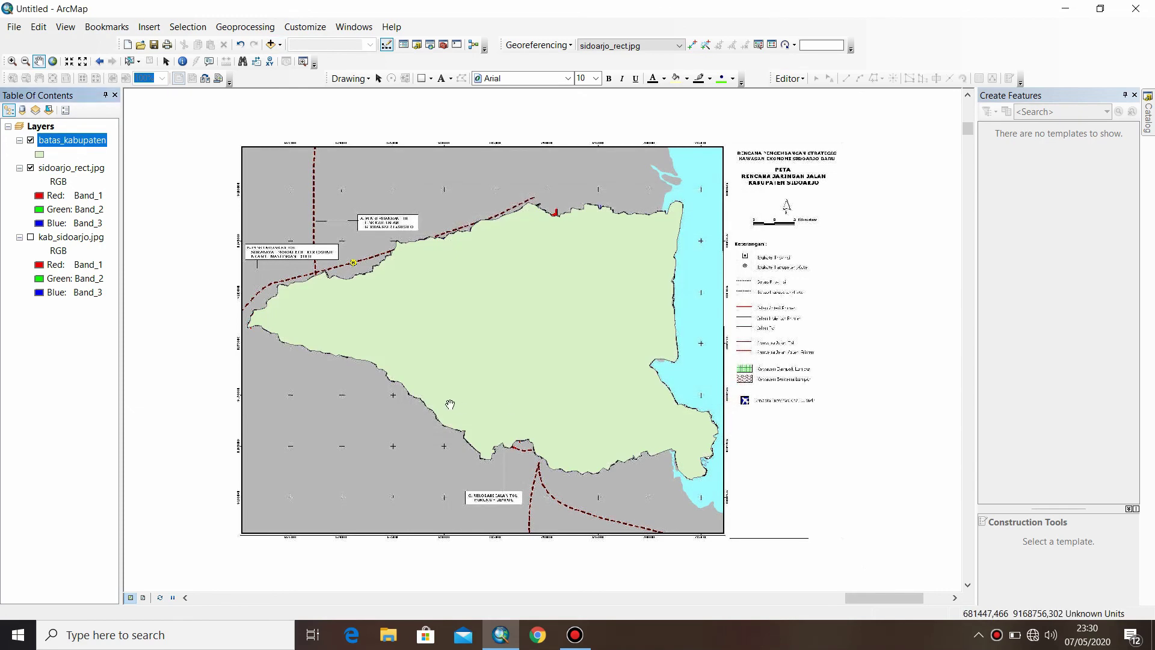